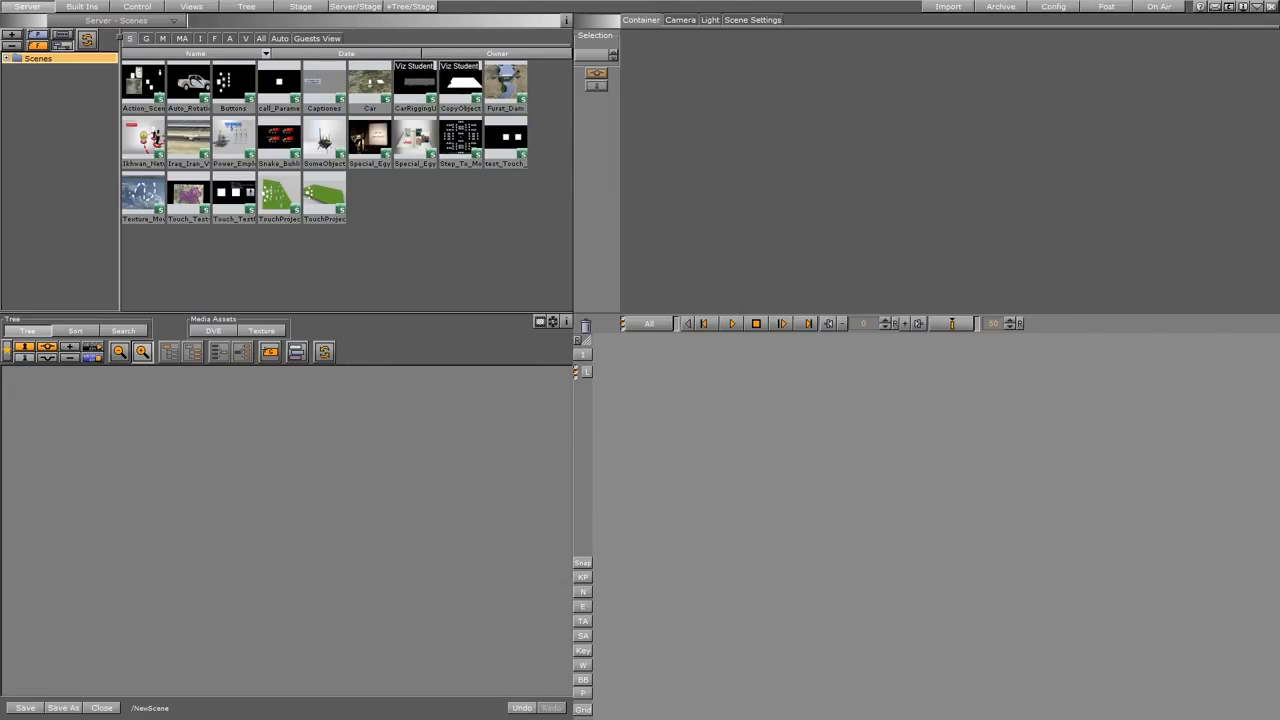
# Create a new group container in the scene tree and name it Main.
pyautogui.moveTo(270, 351); pyautogui.dragTo(125, 387)
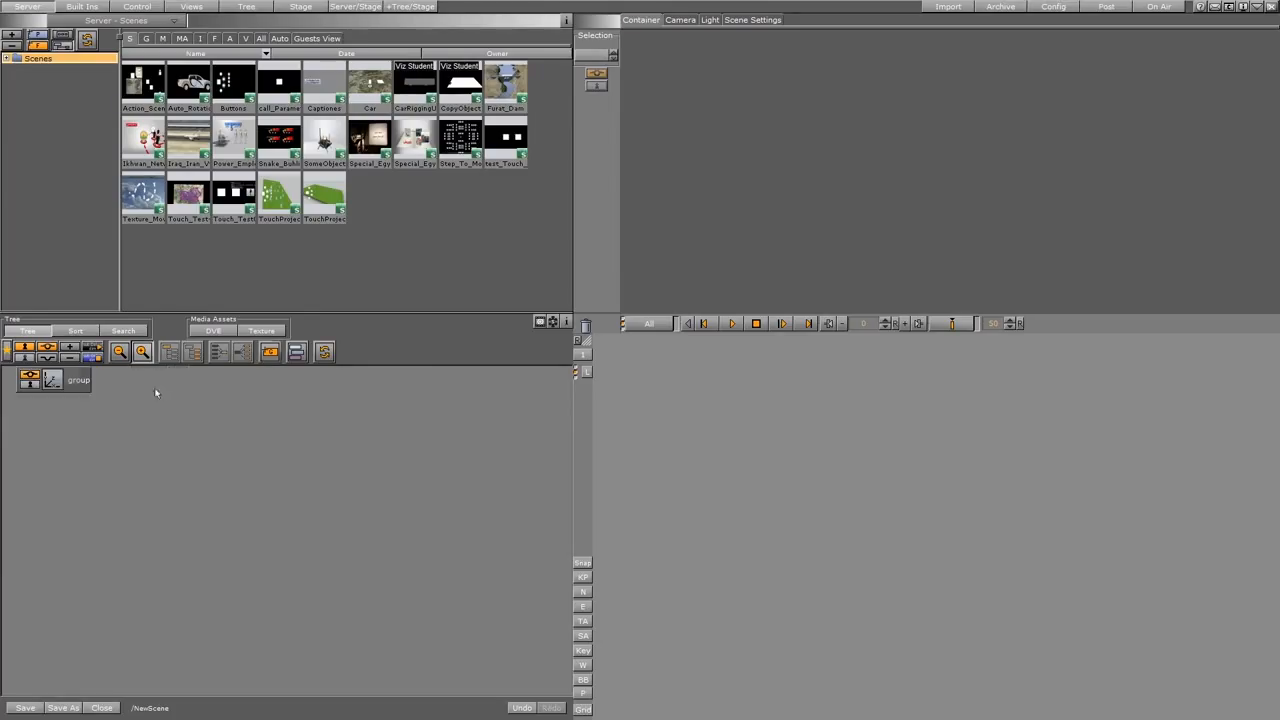
pyautogui.click(62, 384)
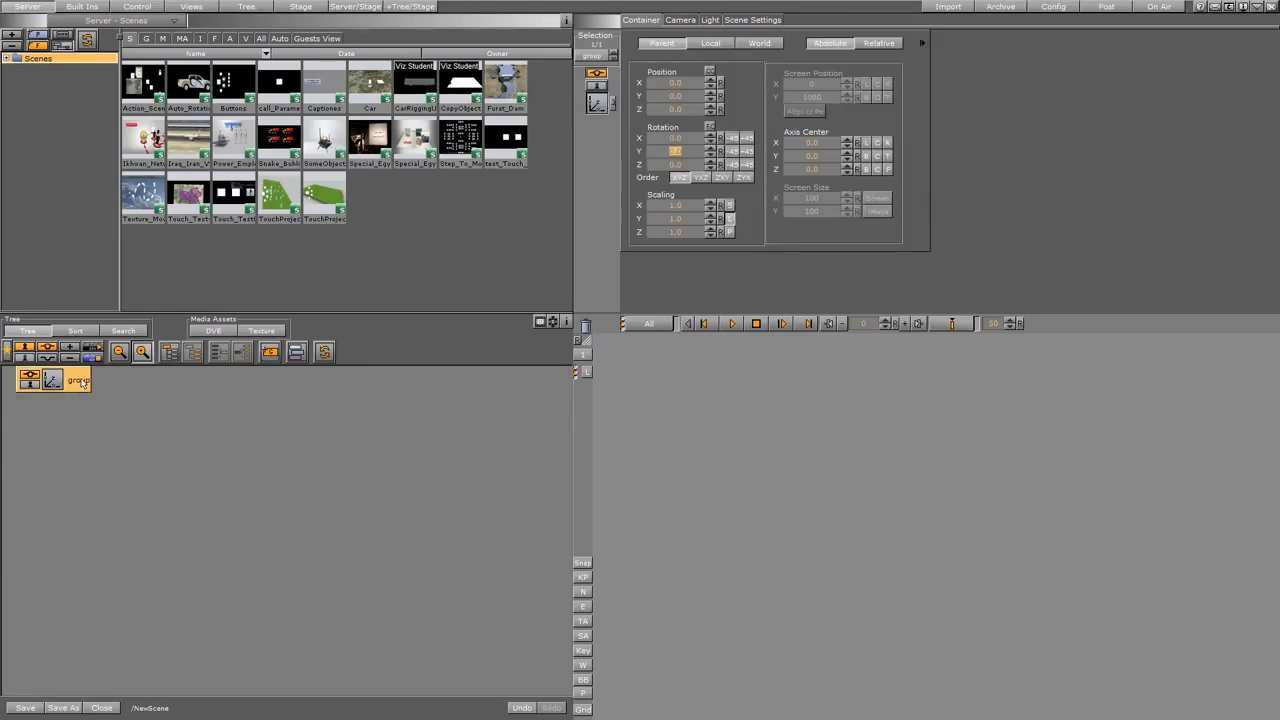
pyautogui.doubleClick(80, 381)
pyautogui.write('Main')
pyautogui.press('Return')
# Add two child groups under Main and name the first one 01.
pyautogui.moveTo(270, 352); pyautogui.dragTo(99, 432)
pyautogui.rightClick(186, 383)
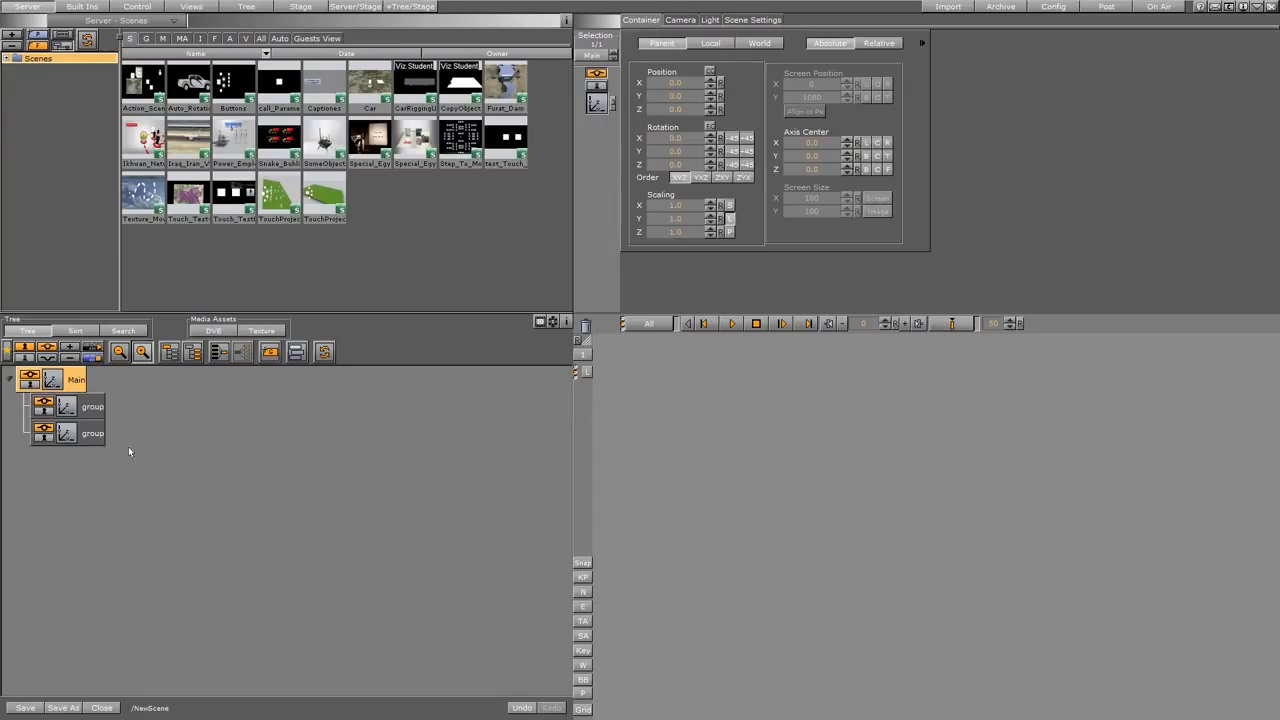
pyautogui.doubleClick(92, 407)
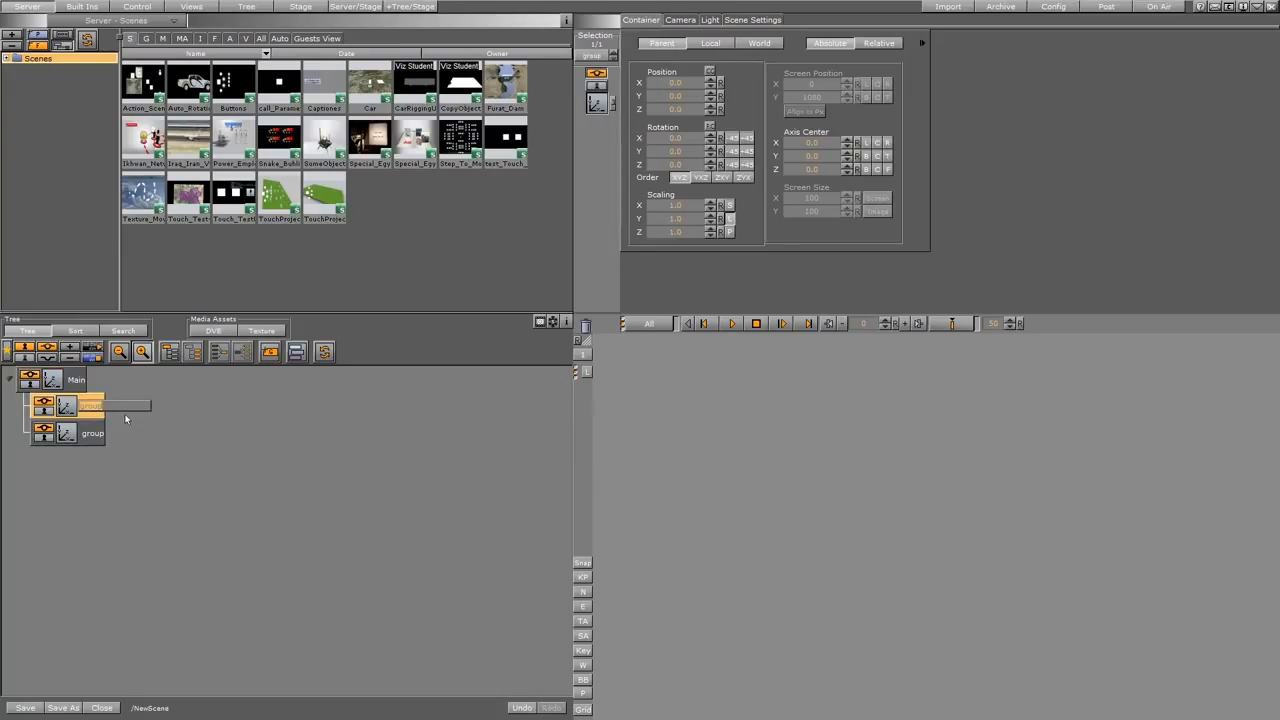
pyautogui.write('01')
pyautogui.press('Return')
# Rename the second child group under Main as 02.
pyautogui.doubleClick(95, 434)
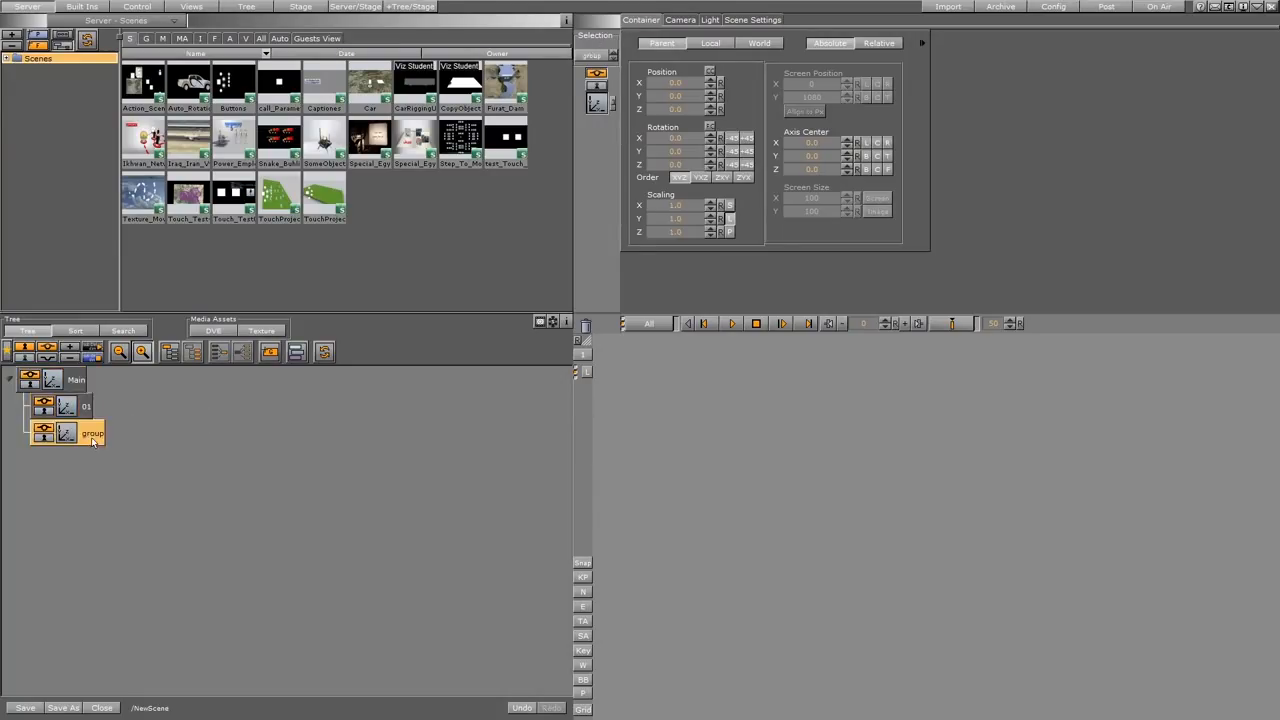
pyautogui.write('20')
pyautogui.press('Return')
pyautogui.doubleClick(87, 406)
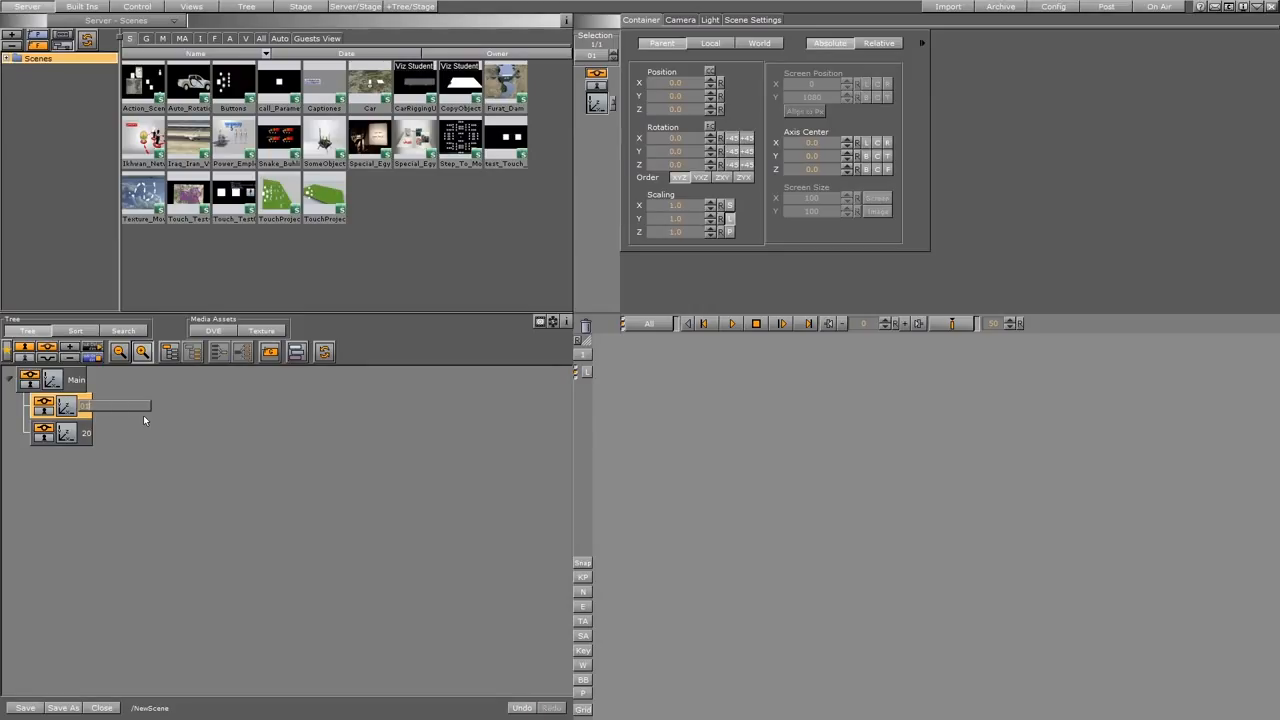
pyautogui.press('Tab')
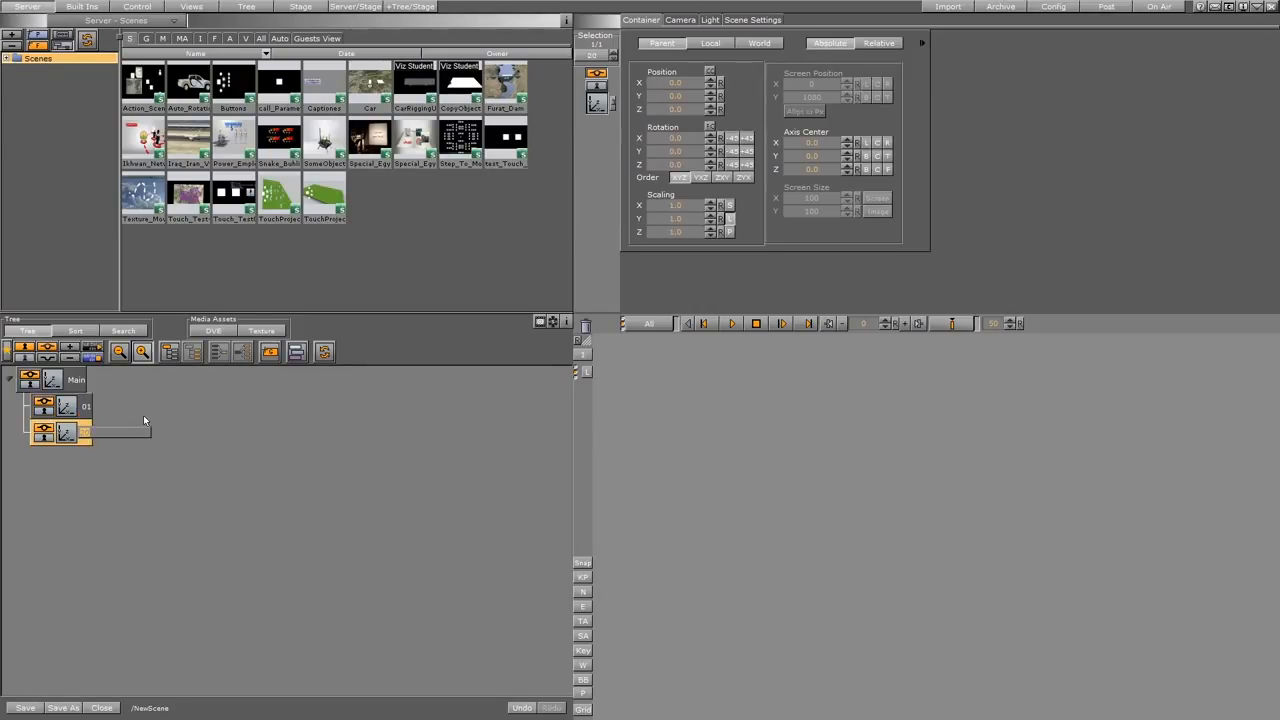
pyautogui.write('02')
pyautogui.press('Return')
# Apply the Brazil shirt image from the server's Scenes folder to container 01 and the Arg-shirt image to container 02.
pyautogui.click(82, 6)
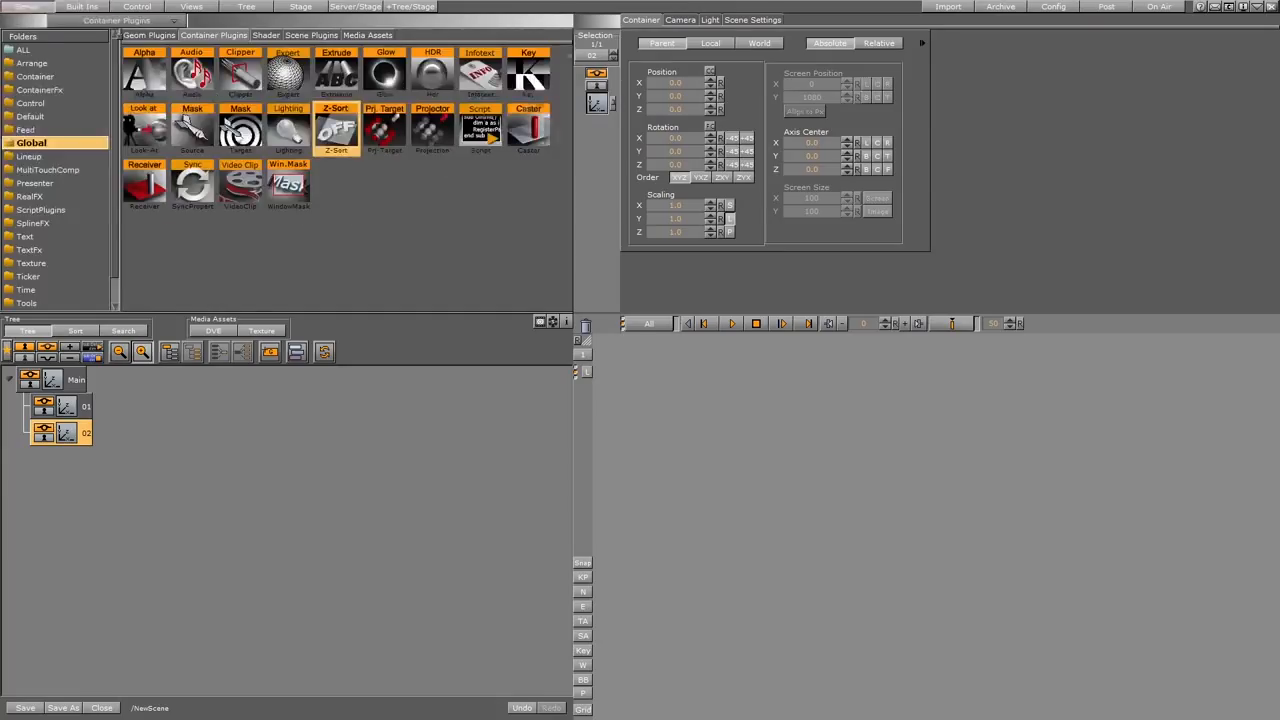
pyautogui.click(28, 7)
pyautogui.click(34, 59)
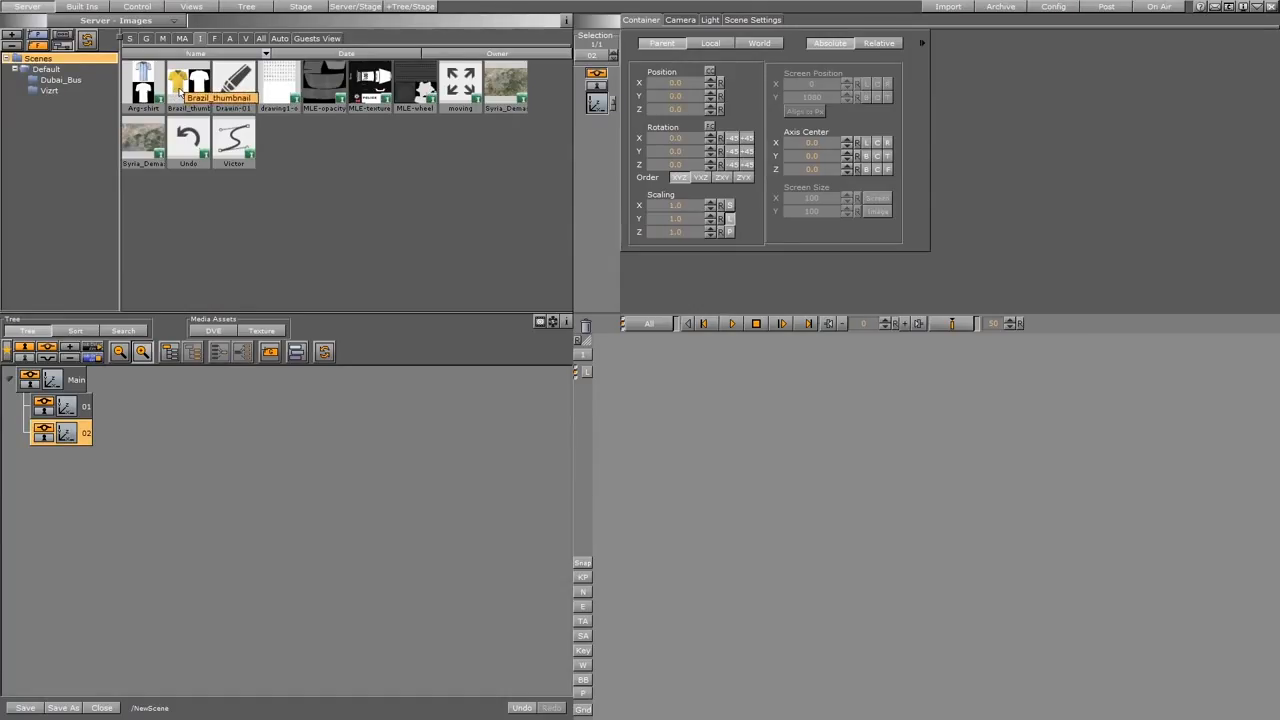
pyautogui.moveTo(180, 89); pyautogui.dragTo(86, 432)
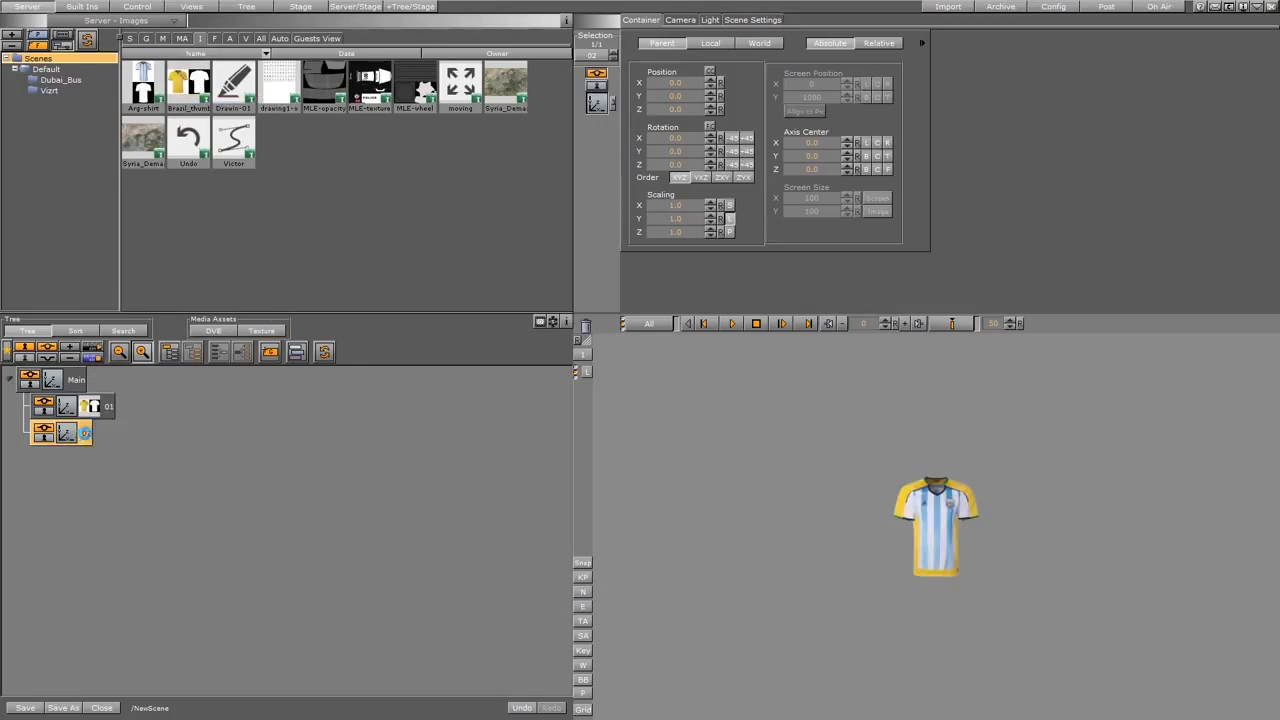
# Scale the Main container uniformly to about 3.47 and container 02 to about 1.16.
pyautogui.click(48, 382)
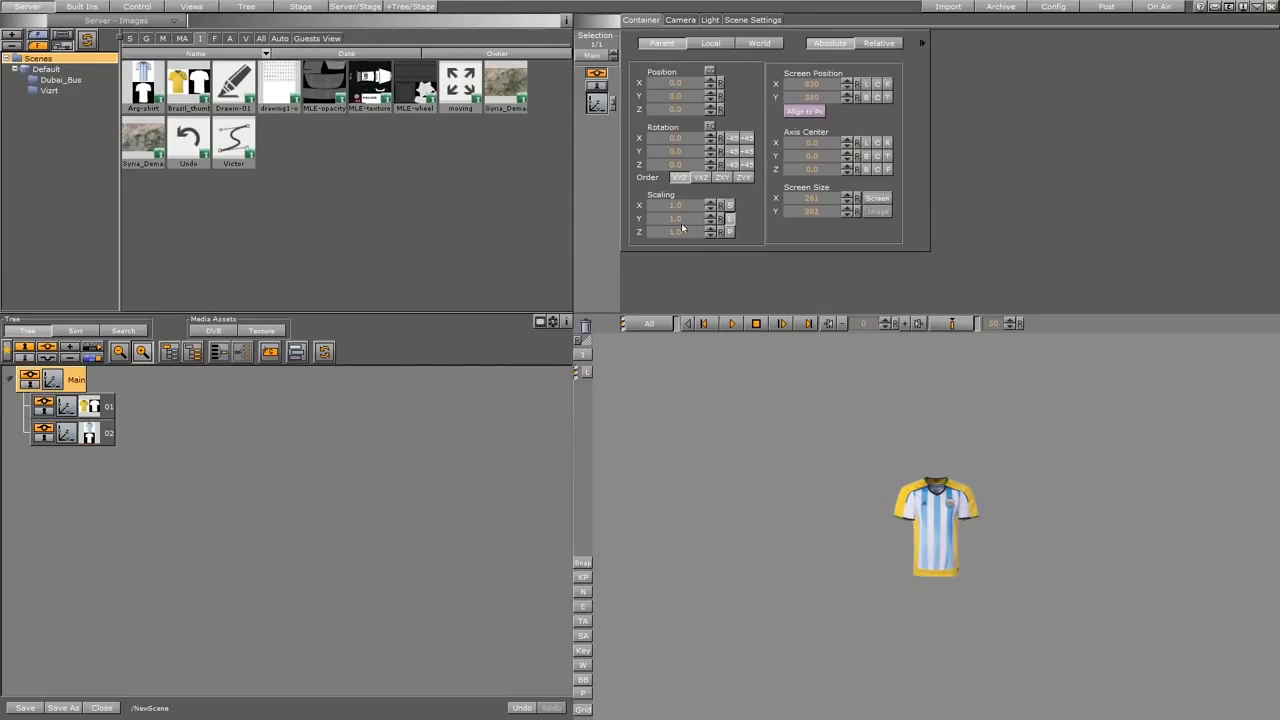
pyautogui.moveTo(711, 218); pyautogui.dragTo(838, 220)
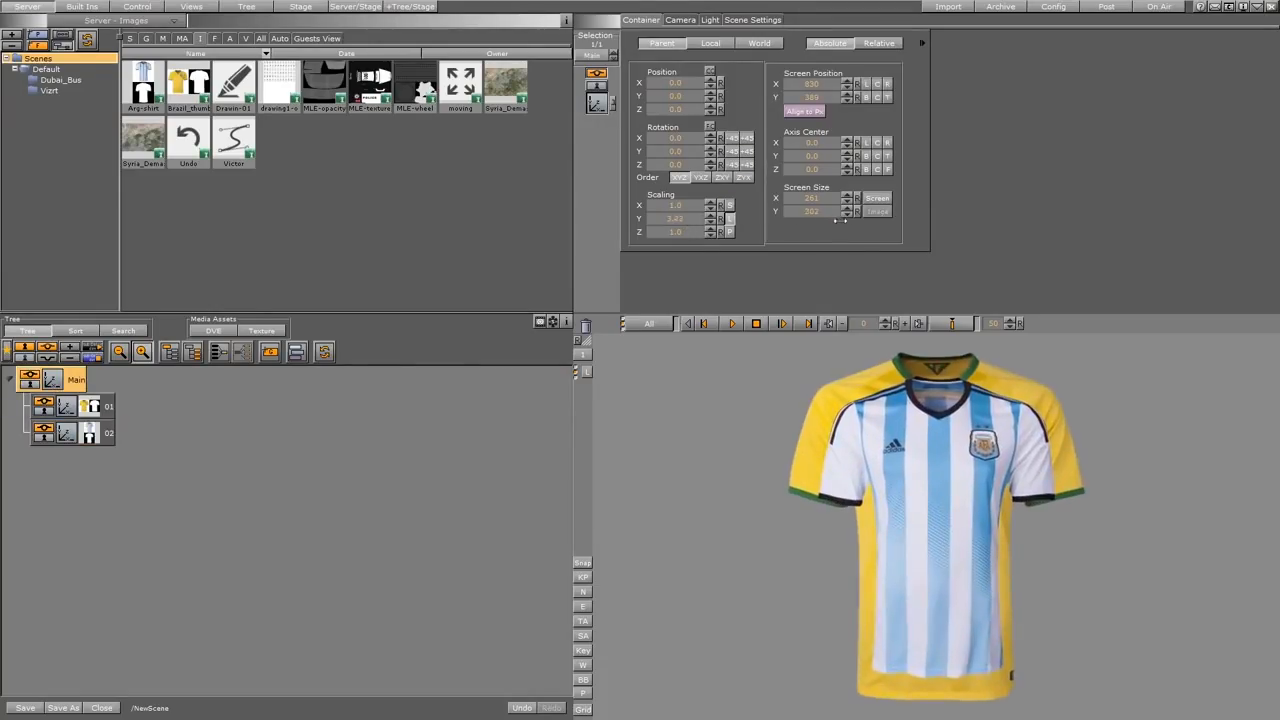
pyautogui.click(68, 438)
pyautogui.click(672, 220)
pyautogui.moveTo(672, 222); pyautogui.dragTo(680, 222)
# Turn on the bounding box display for container 01, then try shifting its Z axis center and reset it.
pyautogui.click(86, 411)
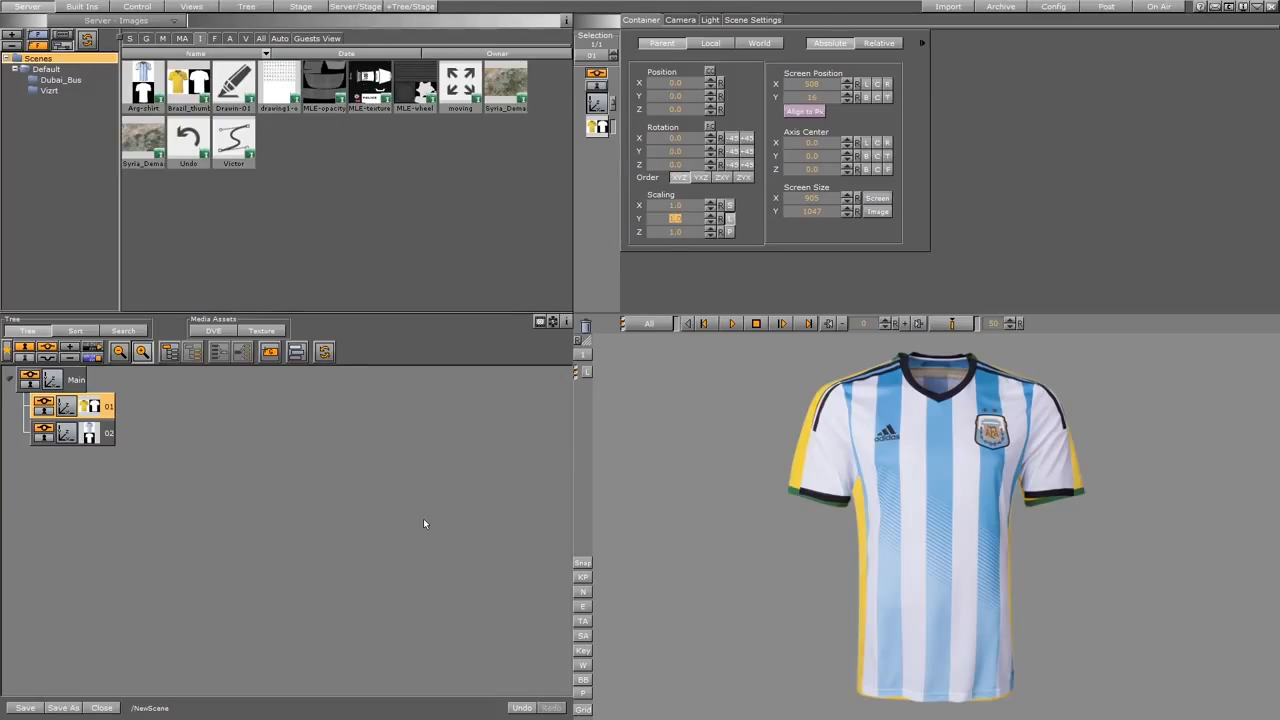
pyautogui.hotkey('ctrl', 'z')
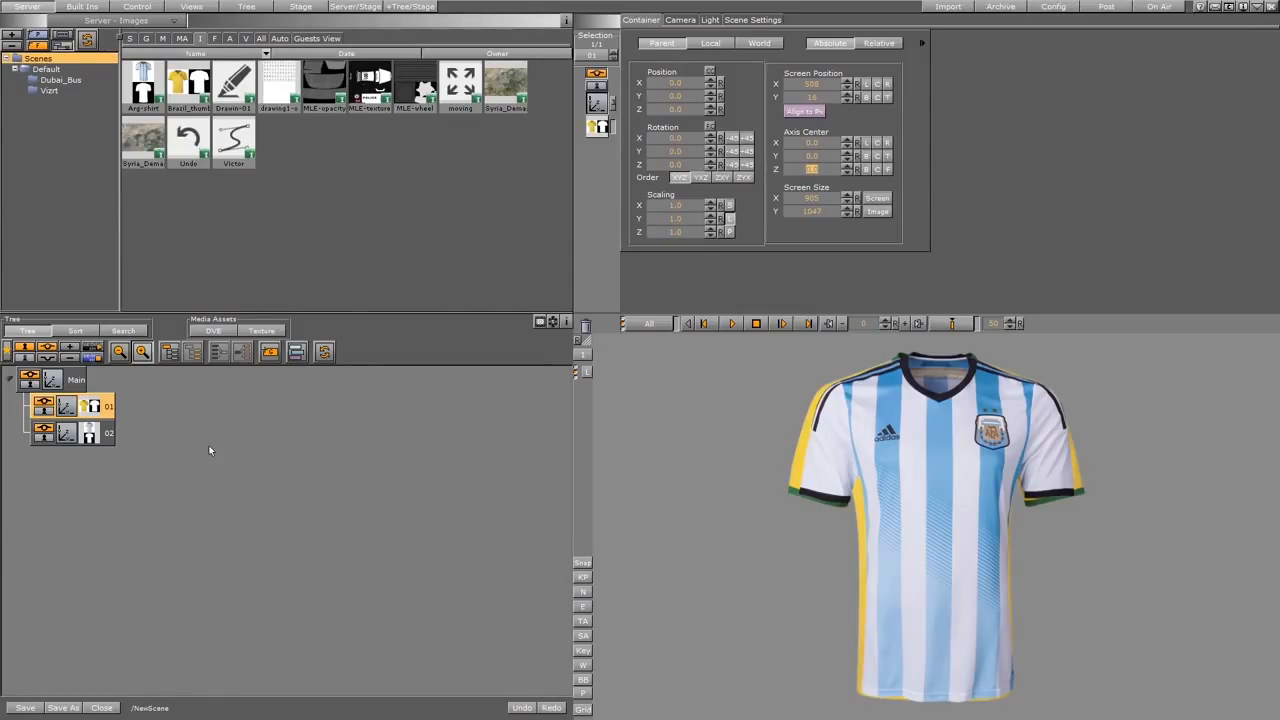
pyautogui.click(583, 680)
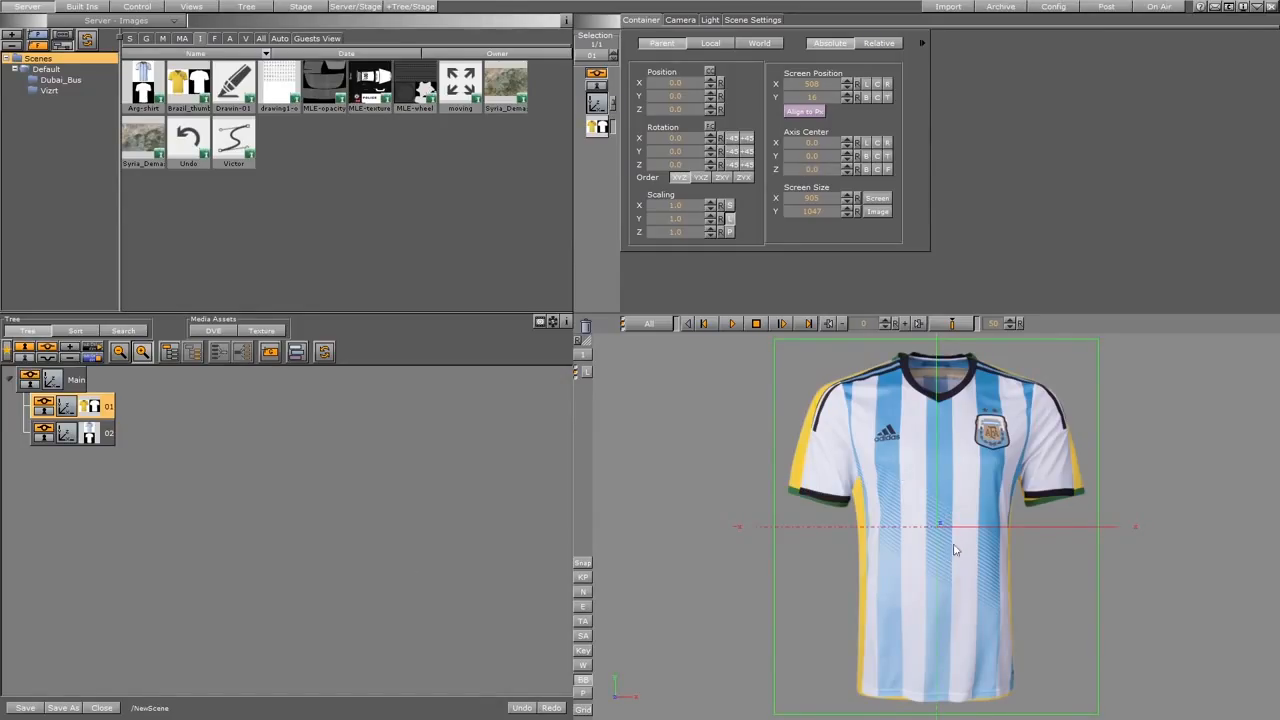
pyautogui.moveTo(815, 176); pyautogui.dragTo(859, 172)
pyautogui.click(857, 170)
# Try rotating container 02 to -43 on Y and shifting it along Z so the two shirts intersect.
pyautogui.click(64, 432)
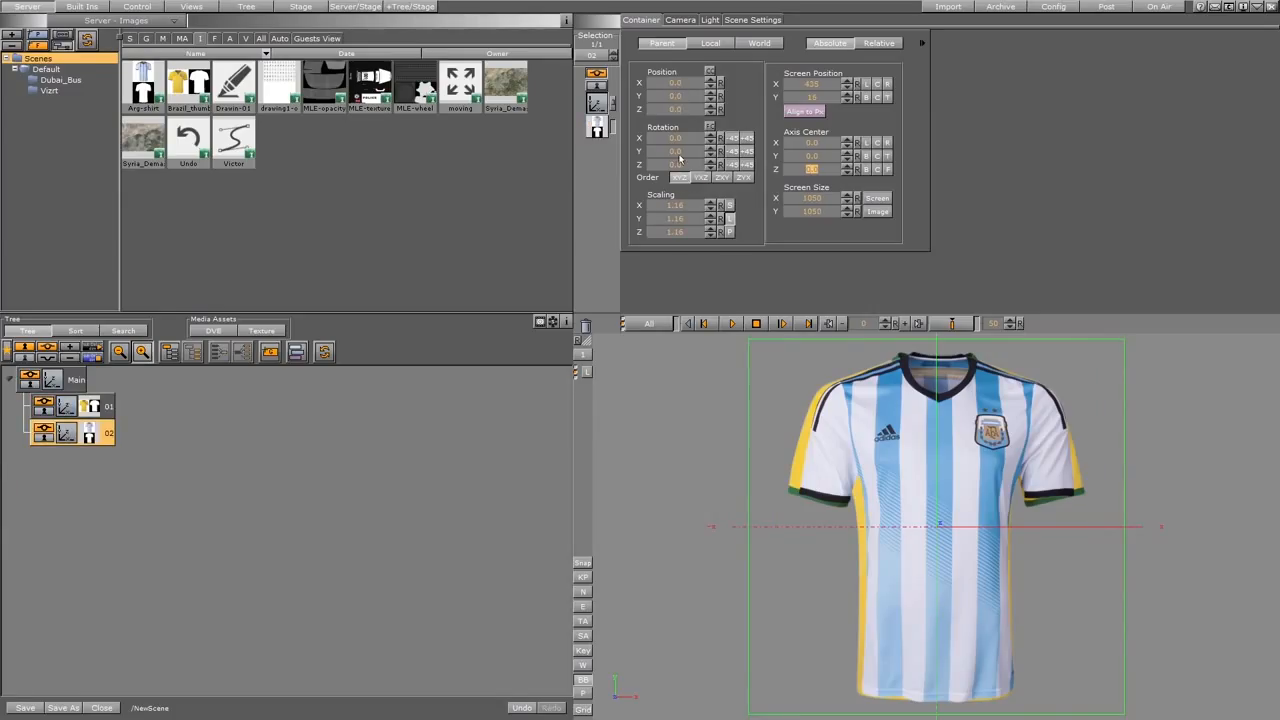
pyautogui.moveTo(680, 158); pyautogui.dragTo(651, 160)
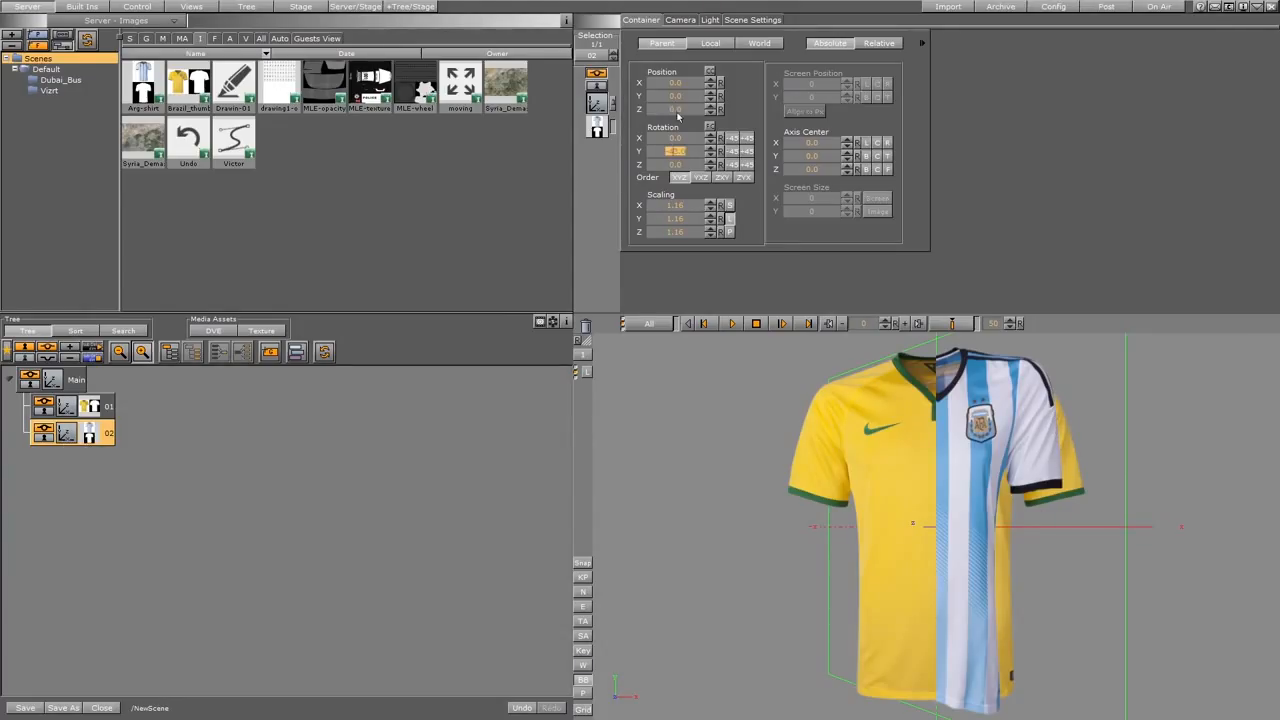
pyautogui.moveTo(679, 111); pyautogui.dragTo(673, 111)
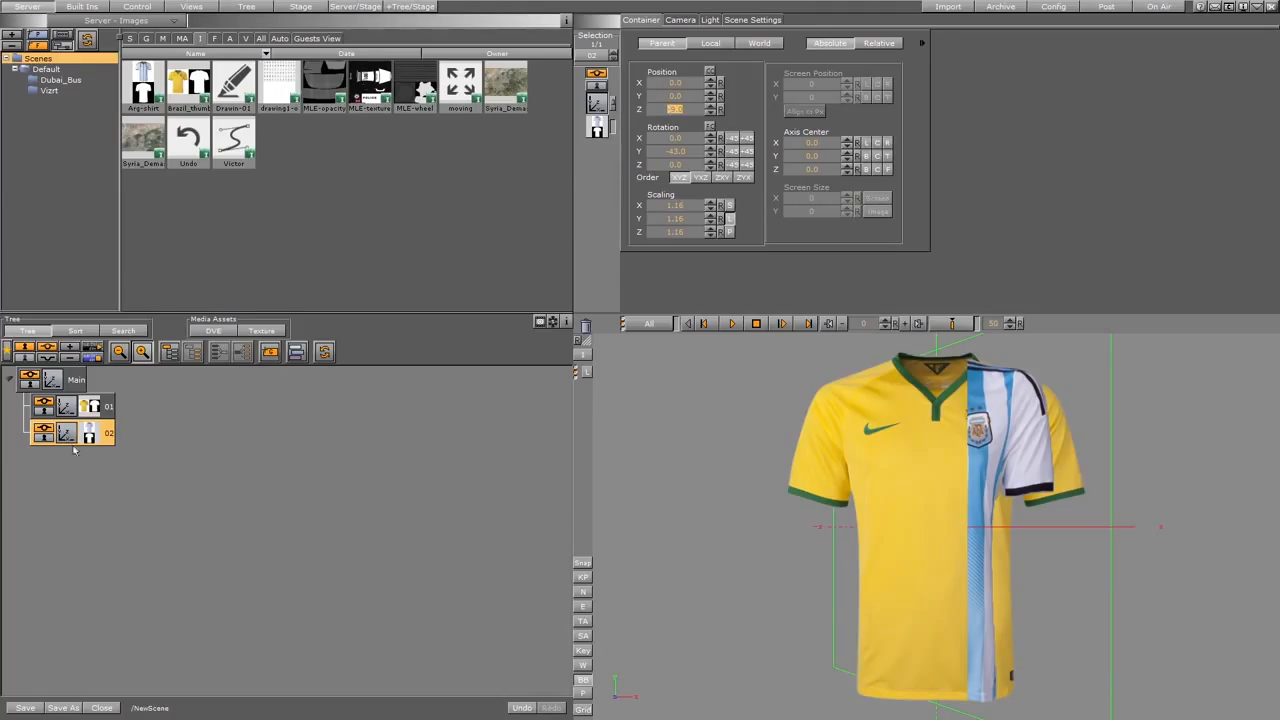
pyautogui.click(107, 406)
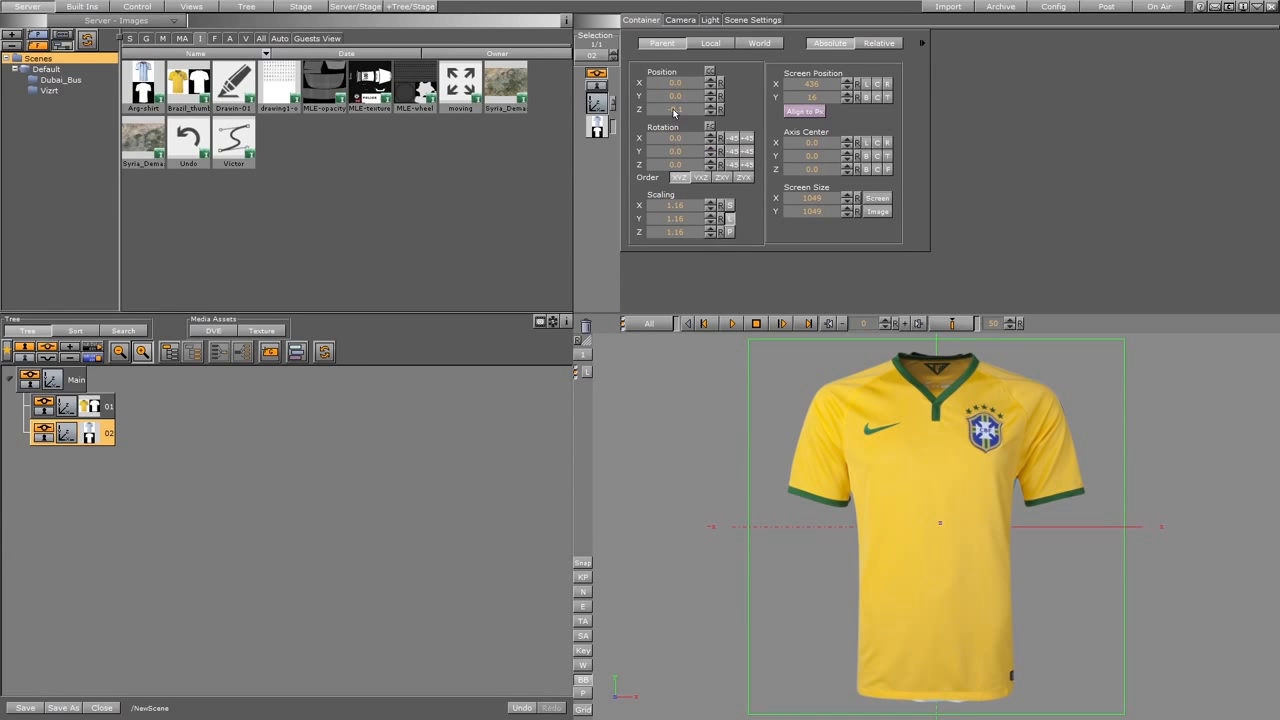
# Move container 02 to about -15.8 on X and 4.1 on Z, and rotate Main to -33 on Y.
pyautogui.moveTo(674, 111); pyautogui.dragTo(574, 90)
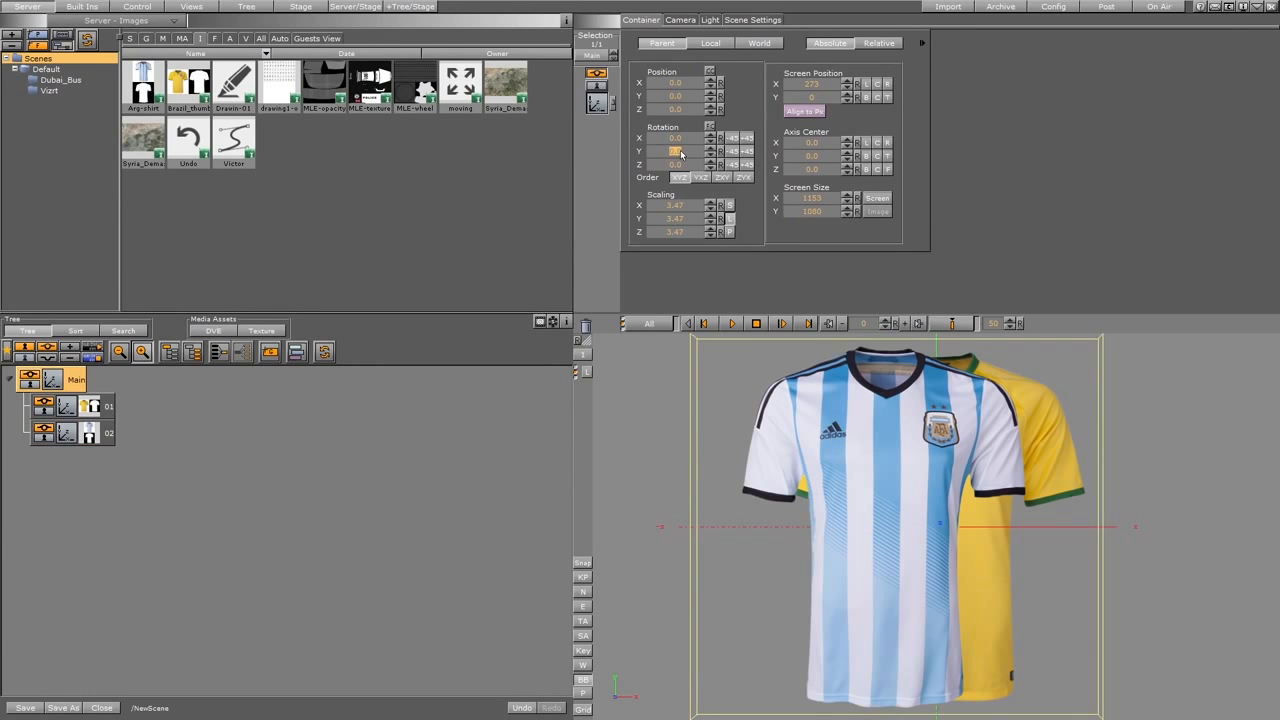
pyautogui.moveTo(681, 153); pyautogui.dragTo(655, 151)
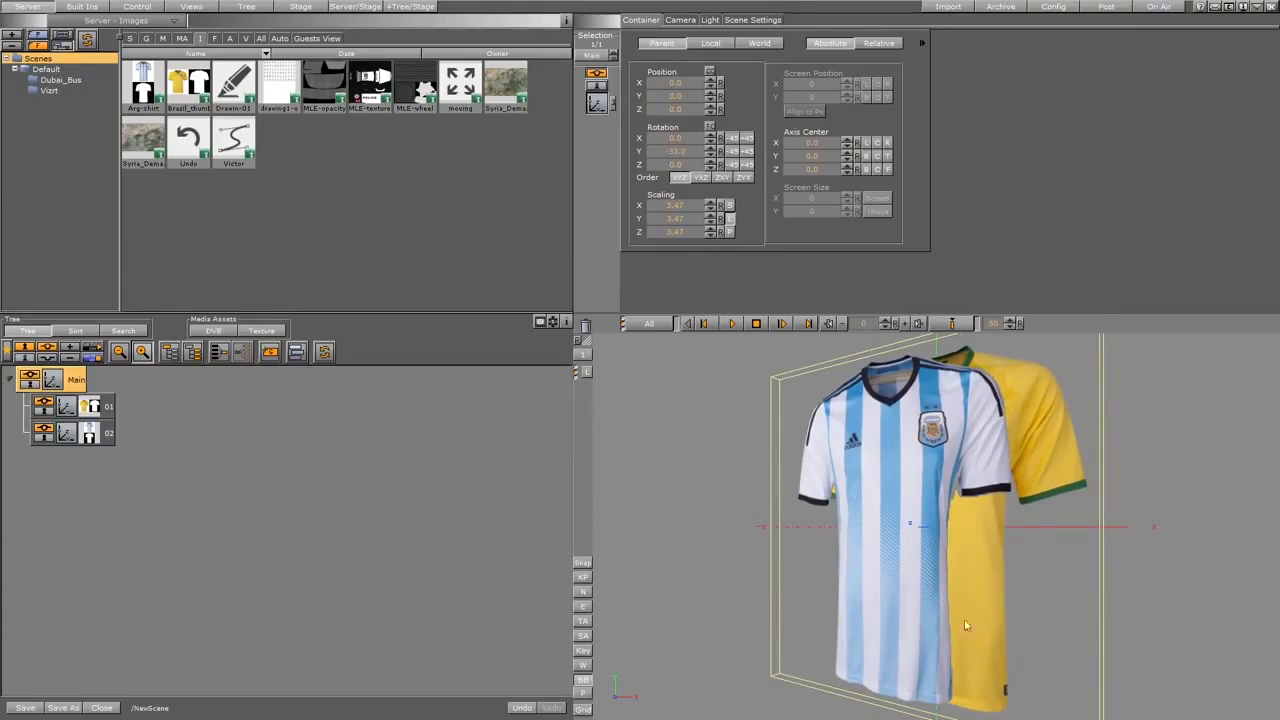
# Apply the Z-Sort plugin from the Global container plugins to the Main container.
pyautogui.click(108, 408)
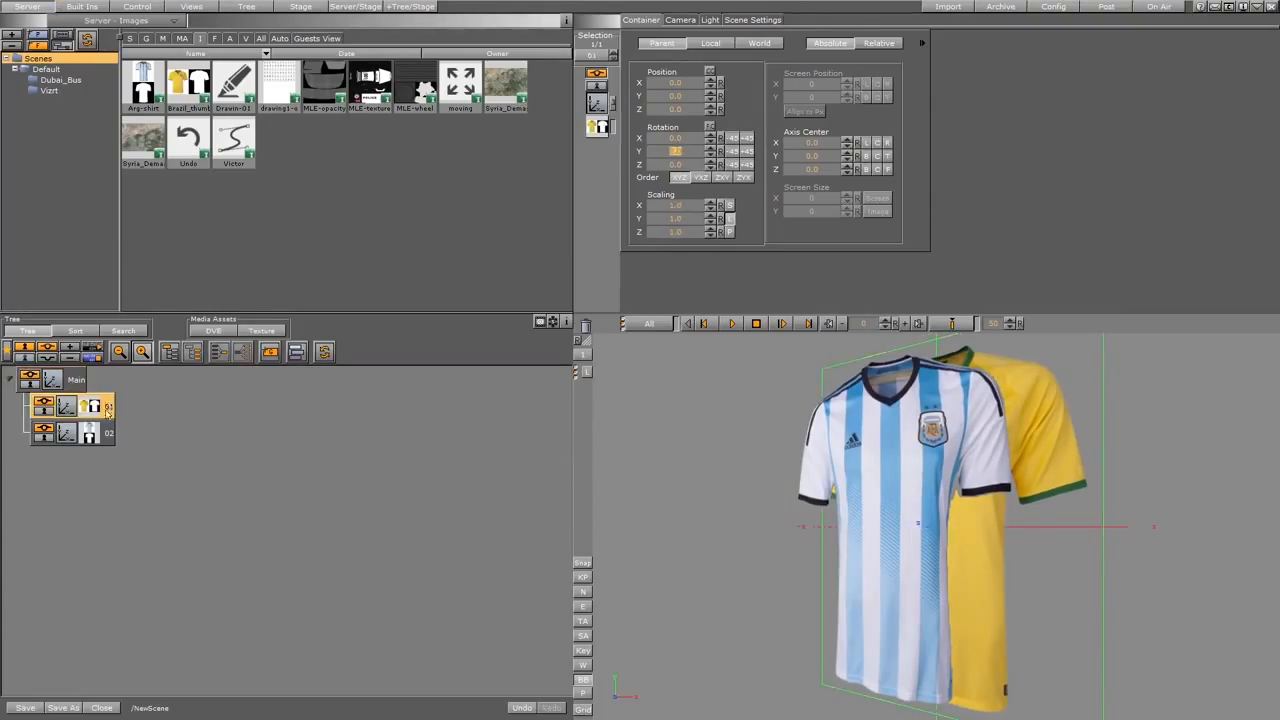
pyautogui.moveTo(106, 409); pyautogui.dragTo(84, 453)
pyautogui.click(79, 7)
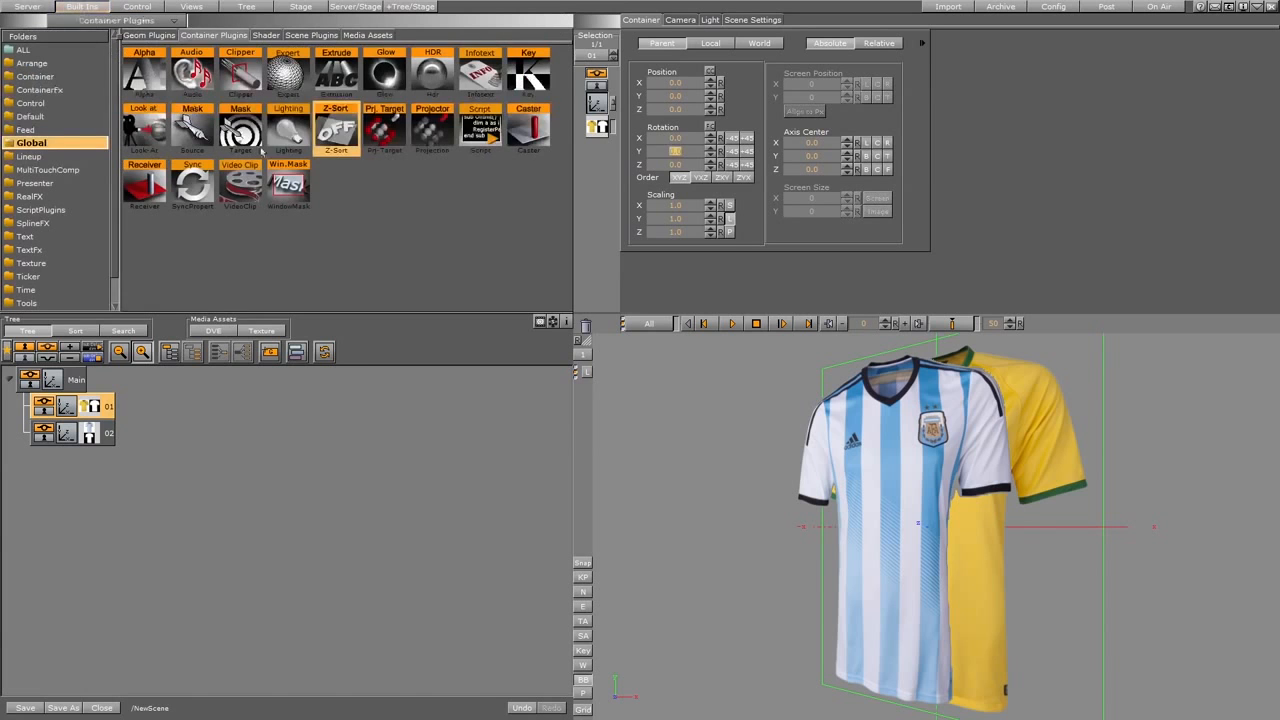
pyautogui.moveTo(336, 128); pyautogui.dragTo(74, 384)
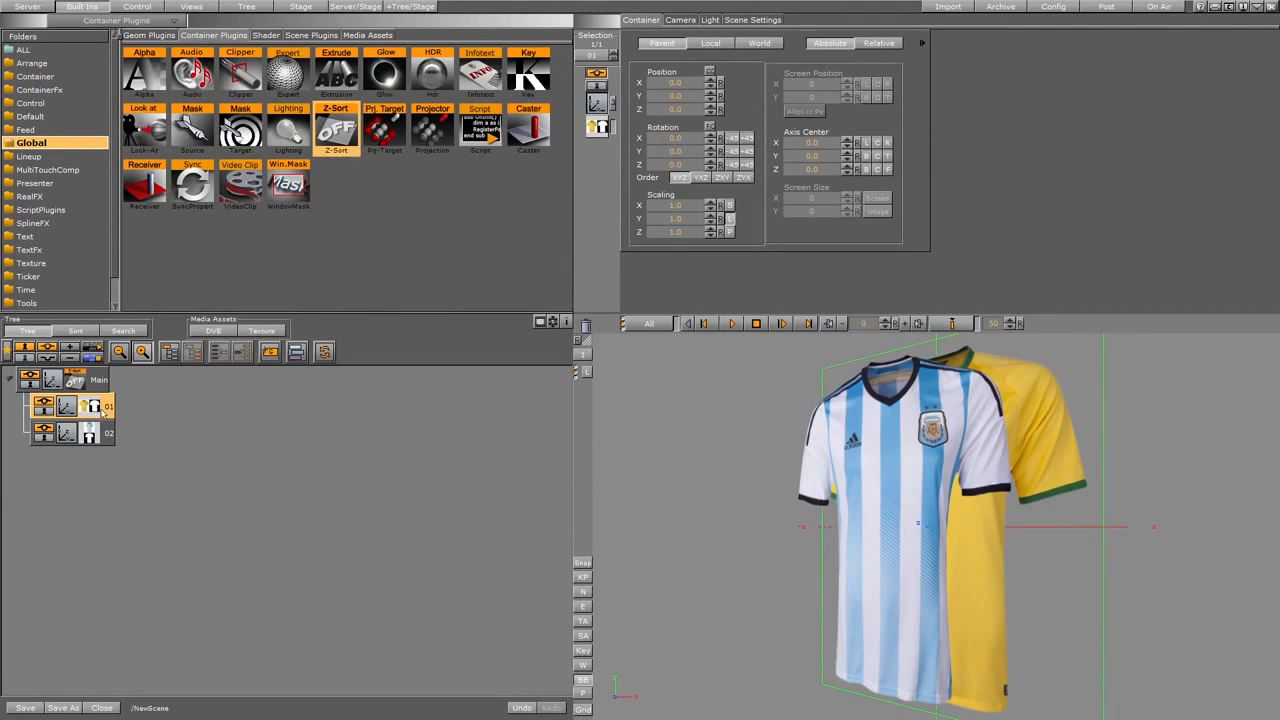
# Swap the order of containers 01 and 02 under Main, then restore 01 above 02.
pyautogui.click(109, 438)
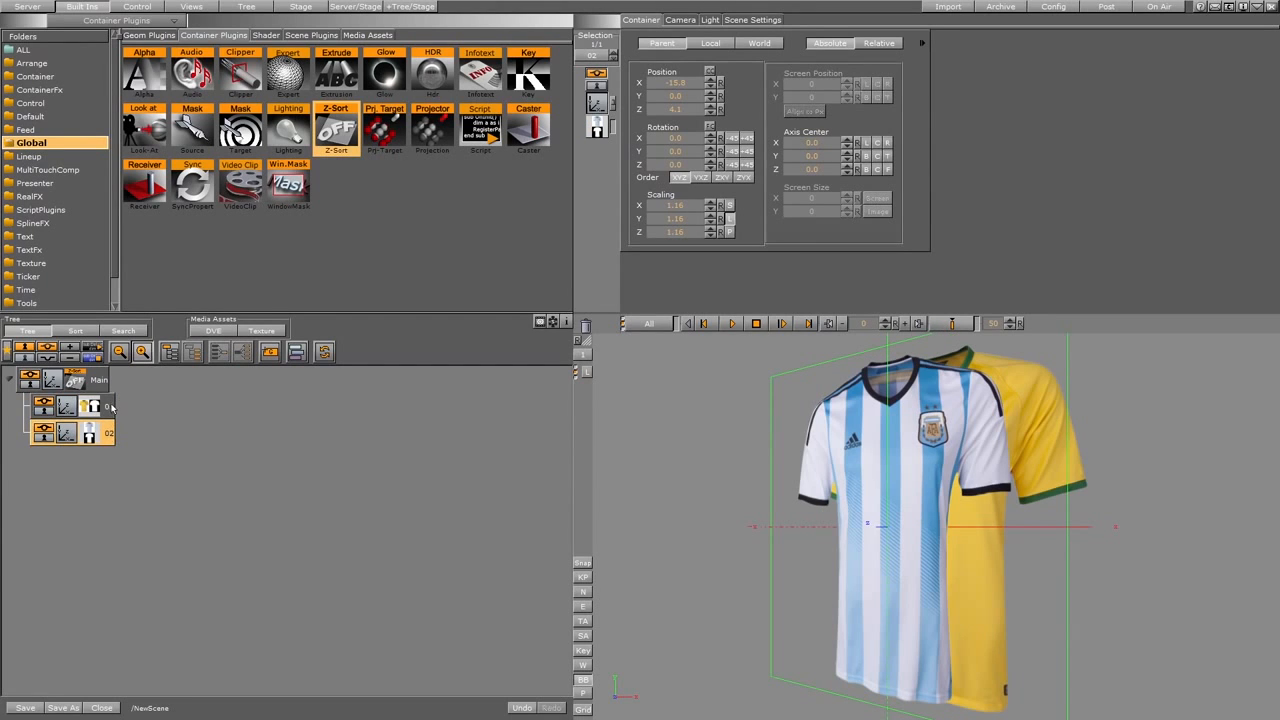
pyautogui.click(111, 407)
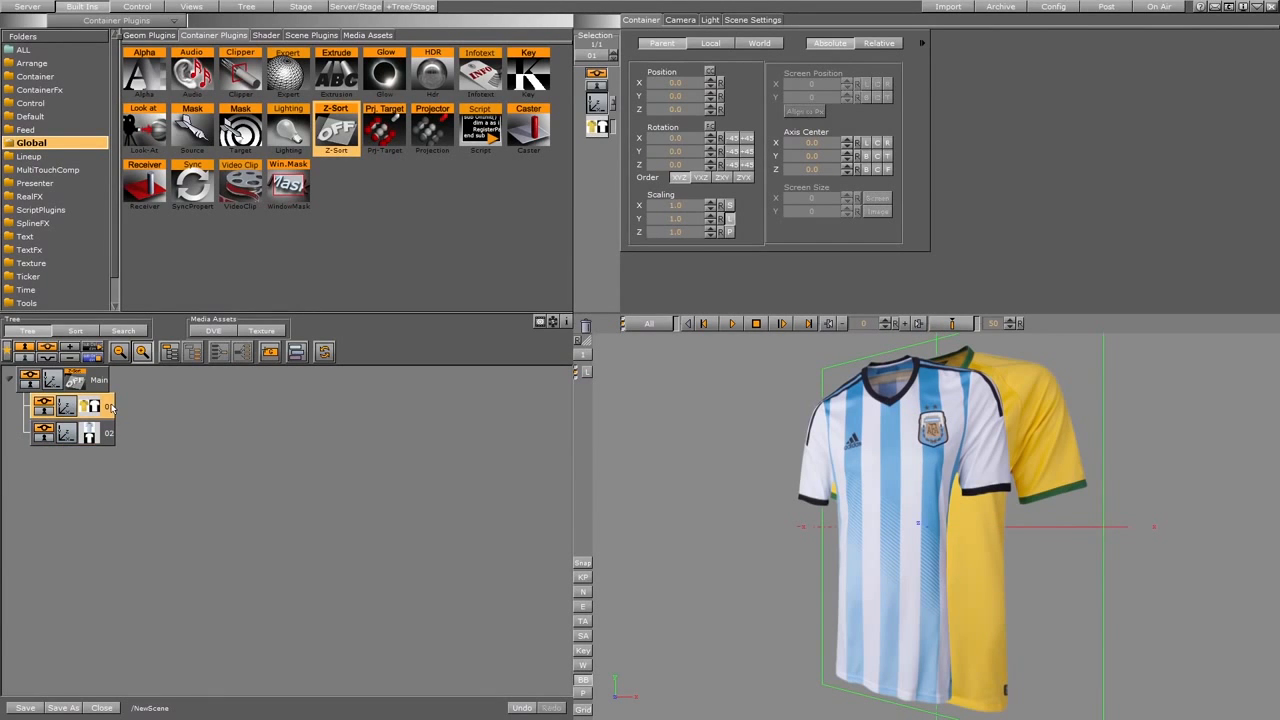
pyautogui.moveTo(109, 438); pyautogui.dragTo(92, 400)
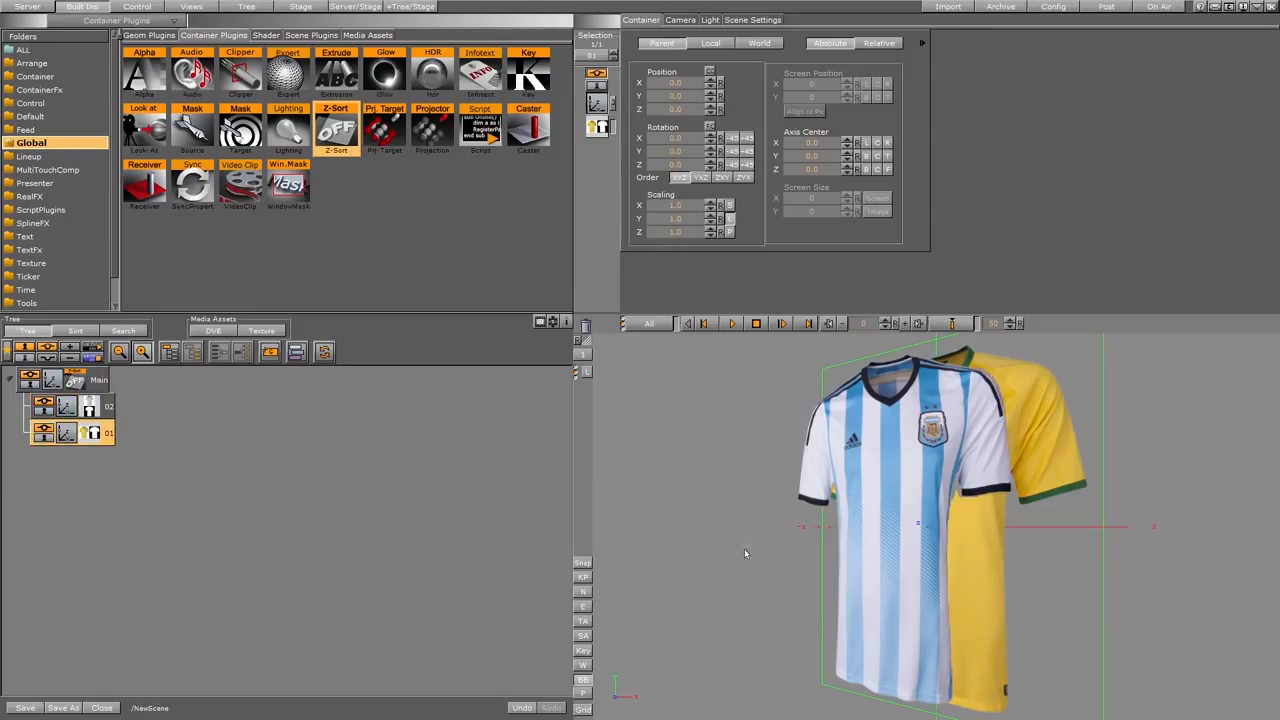
pyautogui.click(75, 383)
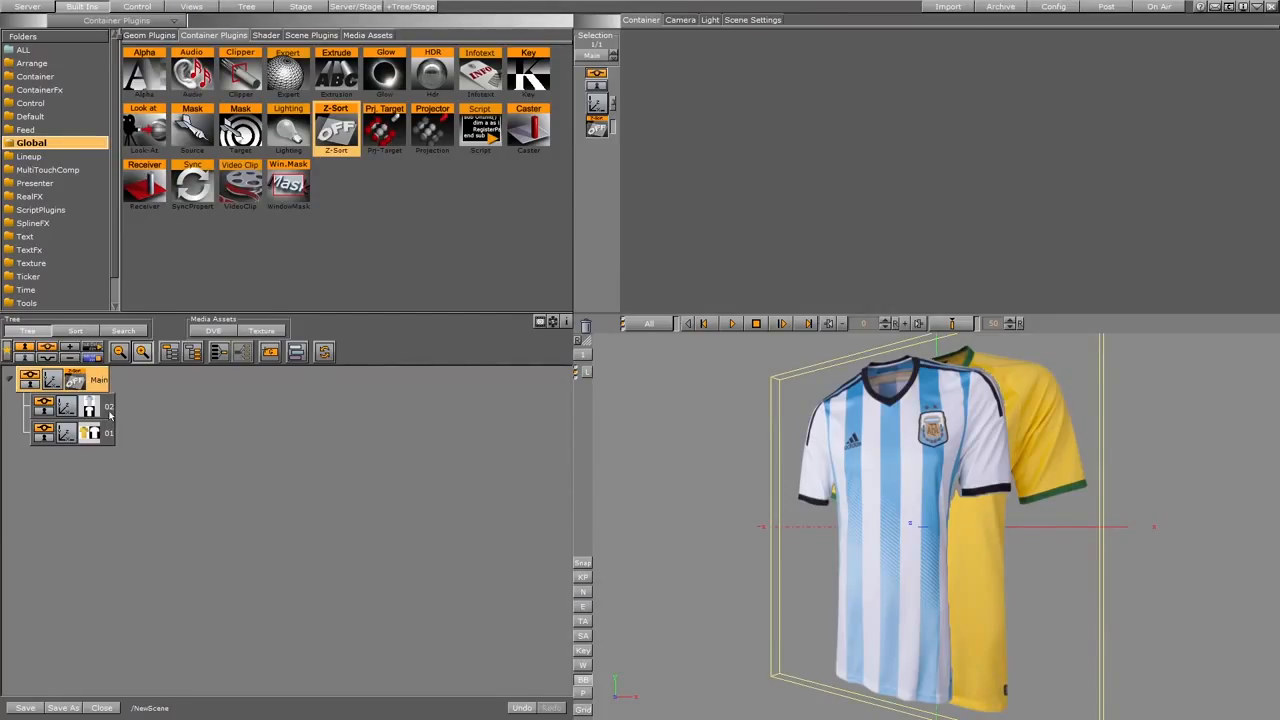
pyautogui.click(107, 407)
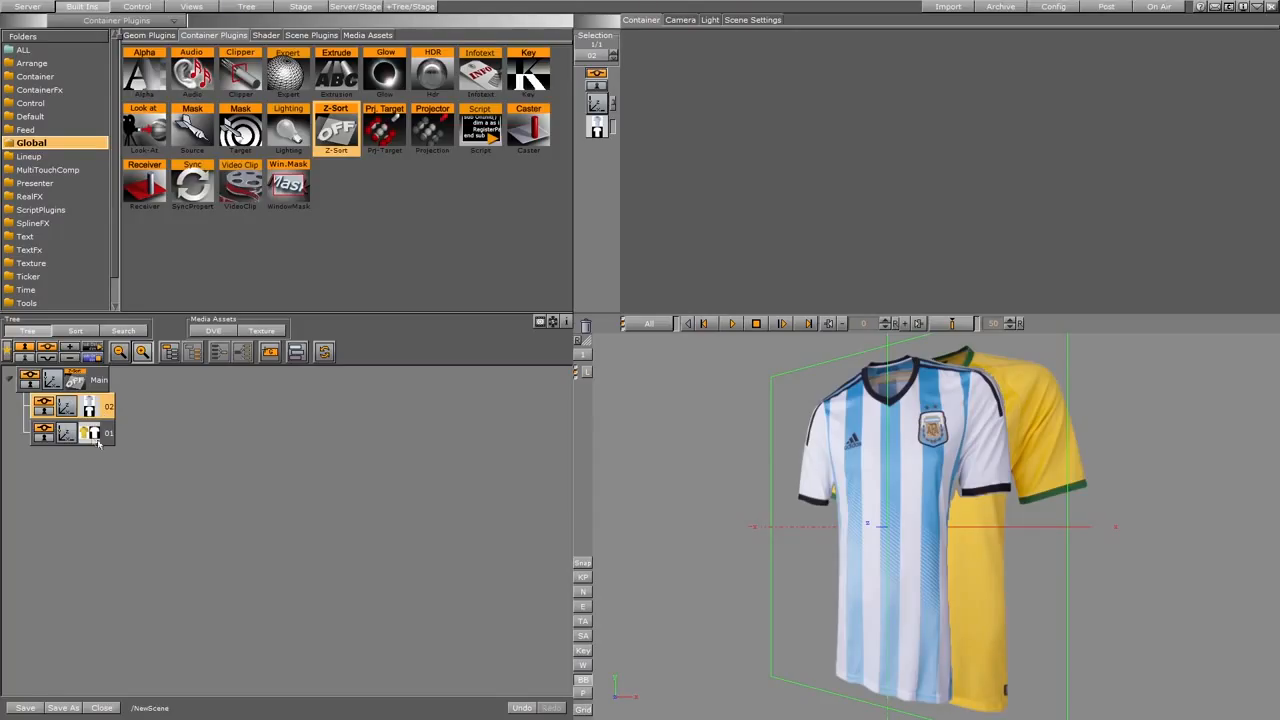
pyautogui.click(97, 382)
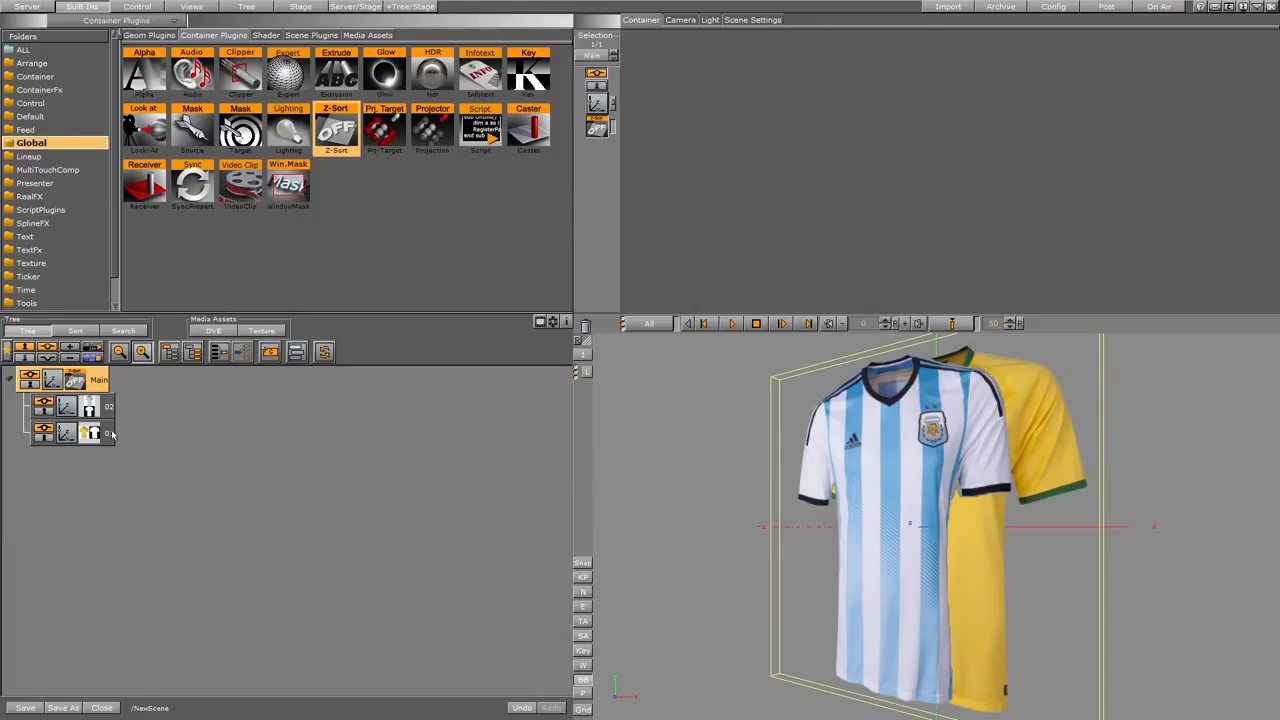
pyautogui.moveTo(98, 437); pyautogui.dragTo(77, 404)
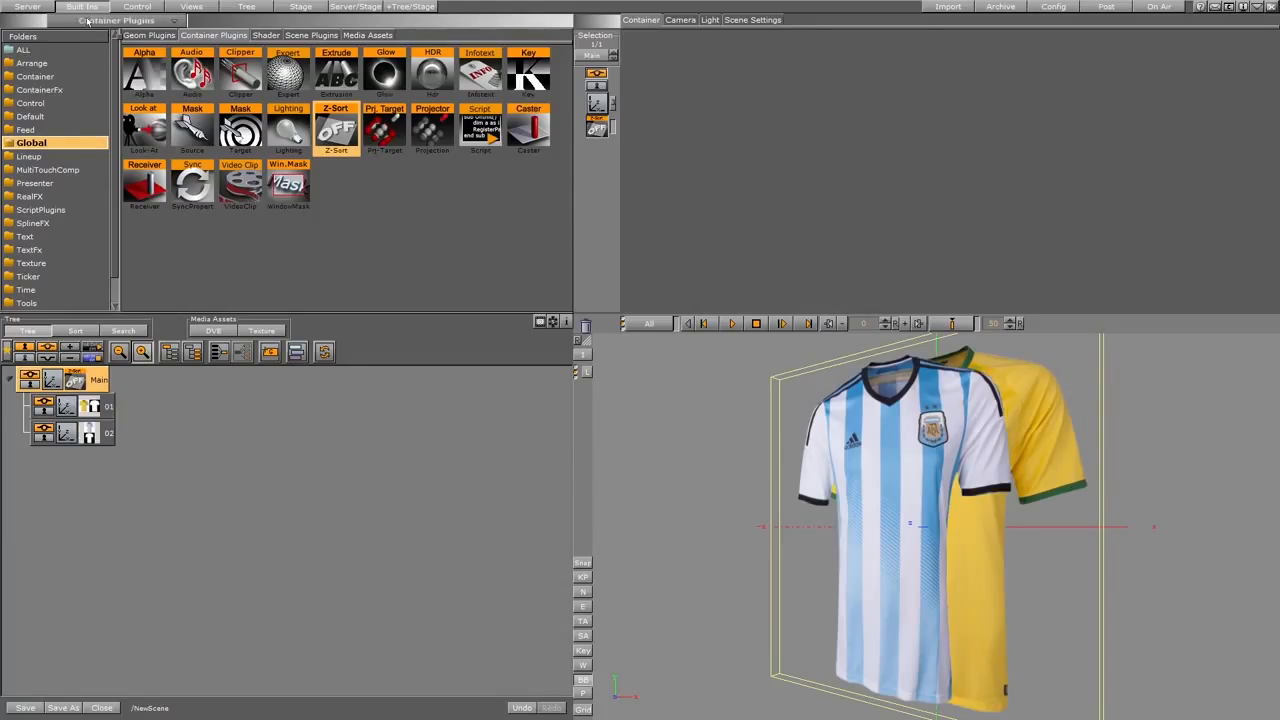
# Group containers 01 and 02 together in a new container under Main.
pyautogui.click(109, 409)
pyautogui.keyDown('ctrl'); pyautogui.click(110, 443); pyautogui.keyUp('ctrl')
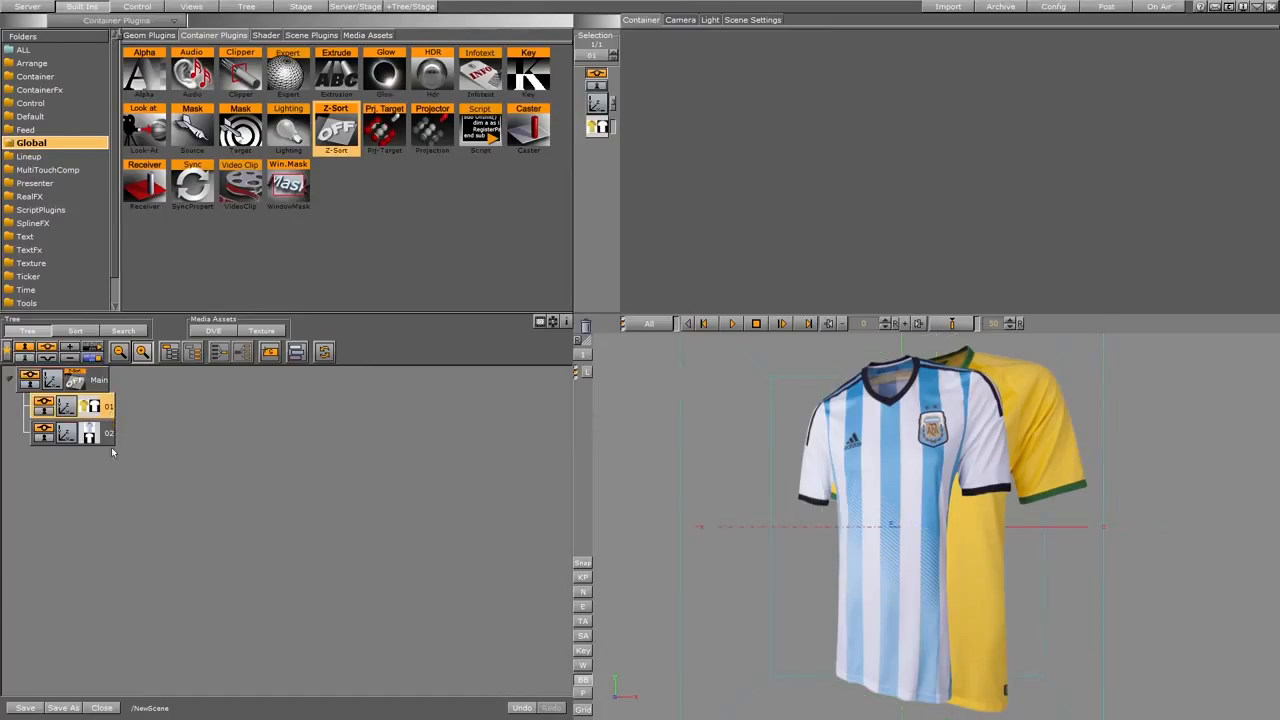
pyautogui.click(167, 354)
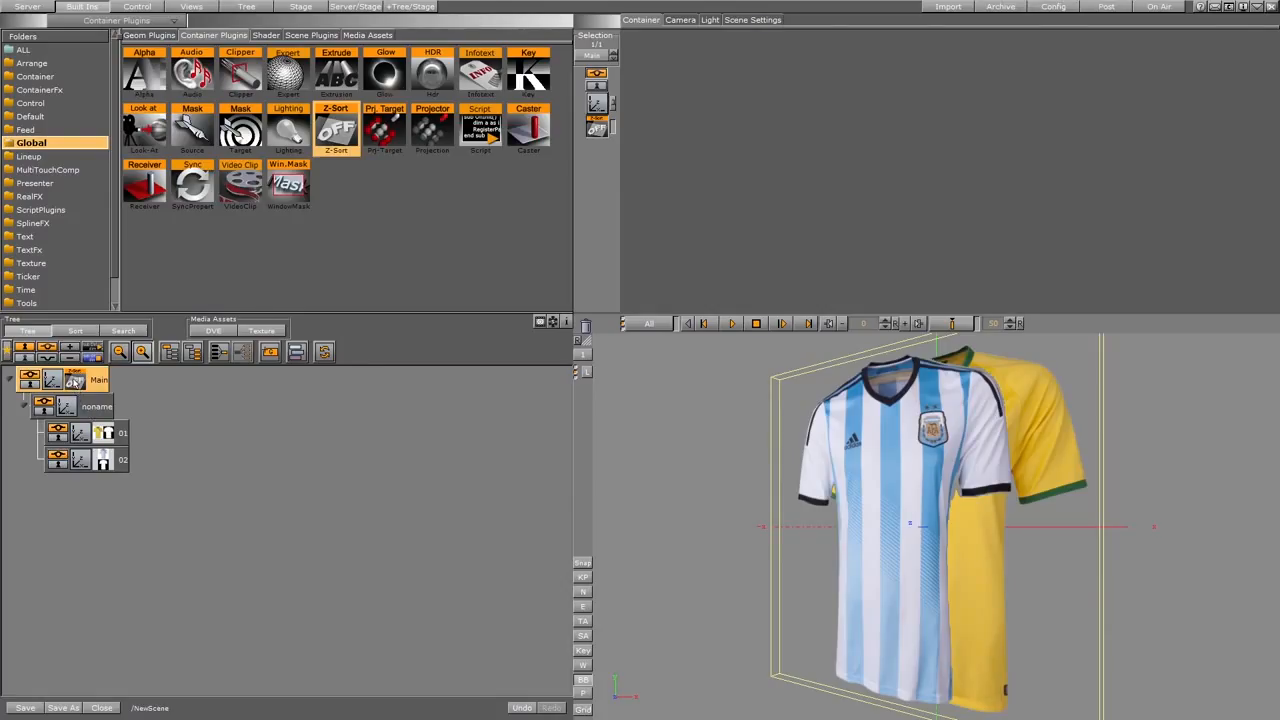
# Copy the Z-Sort plugin from Main to the new group, then remove it from both containers.
pyautogui.moveTo(77, 383); pyautogui.dragTo(89, 408)
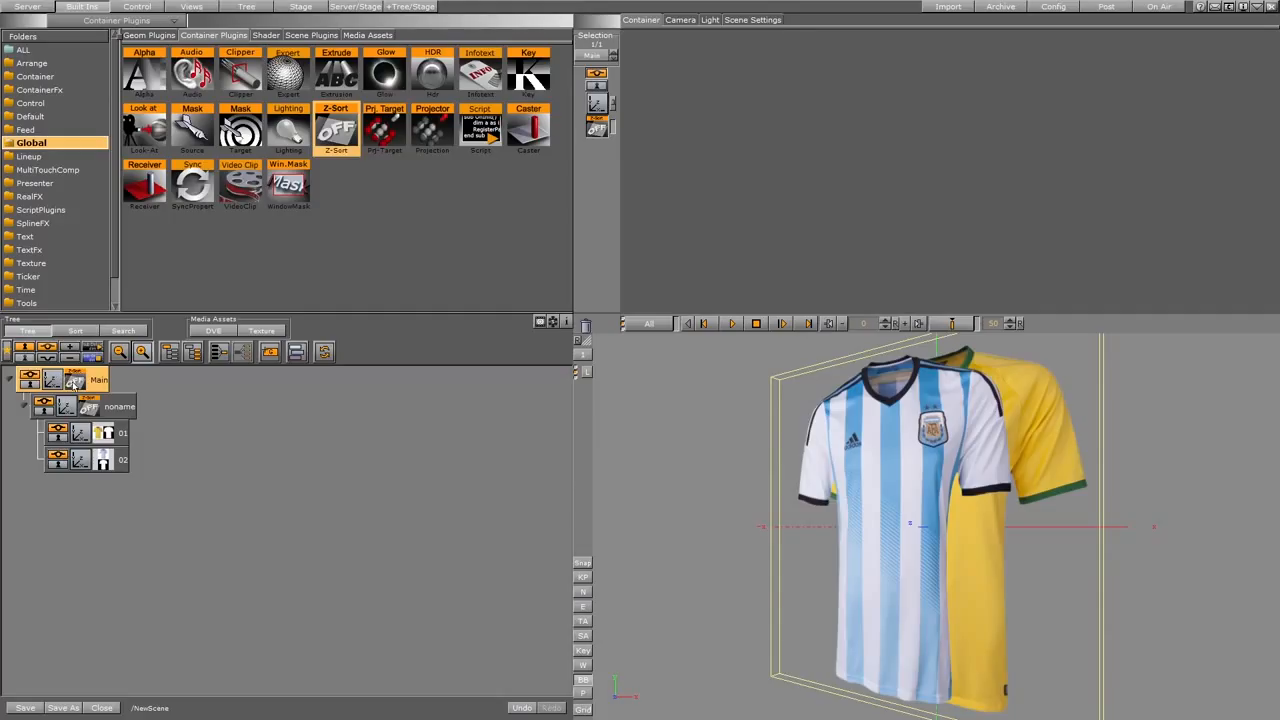
pyautogui.moveTo(76, 384); pyautogui.dragTo(575, 340)
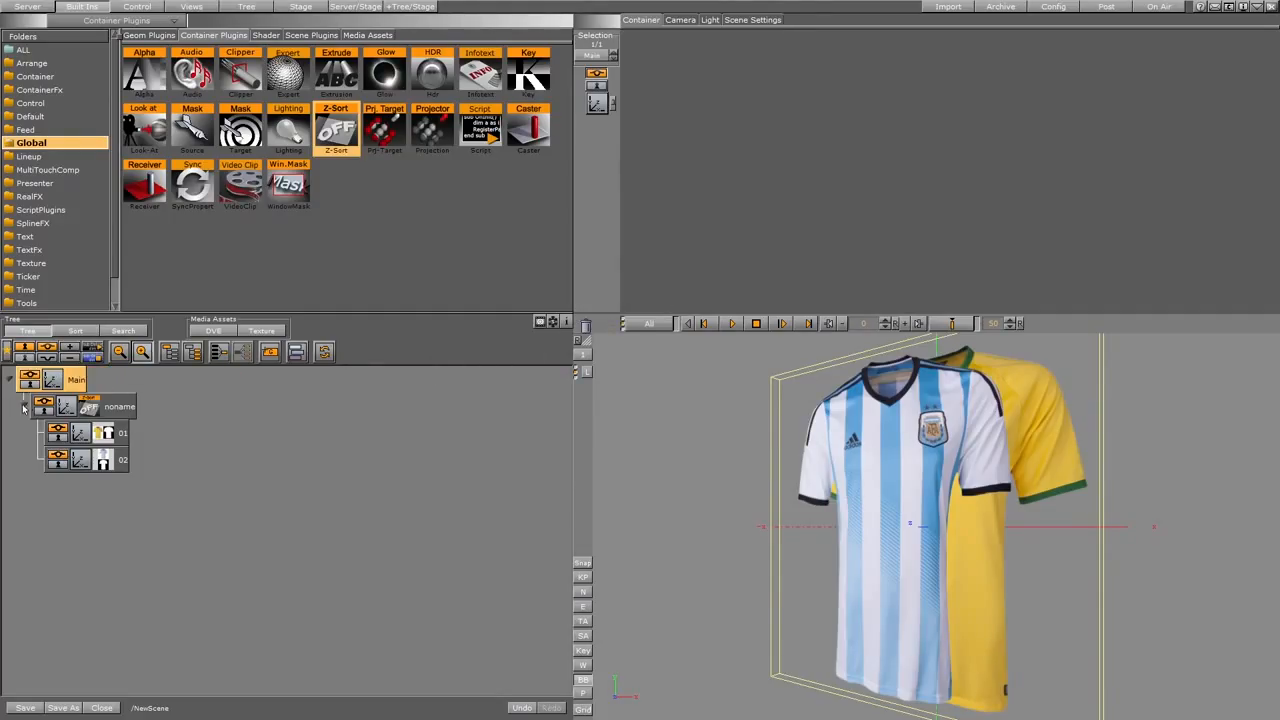
pyautogui.moveTo(89, 407); pyautogui.dragTo(586, 331)
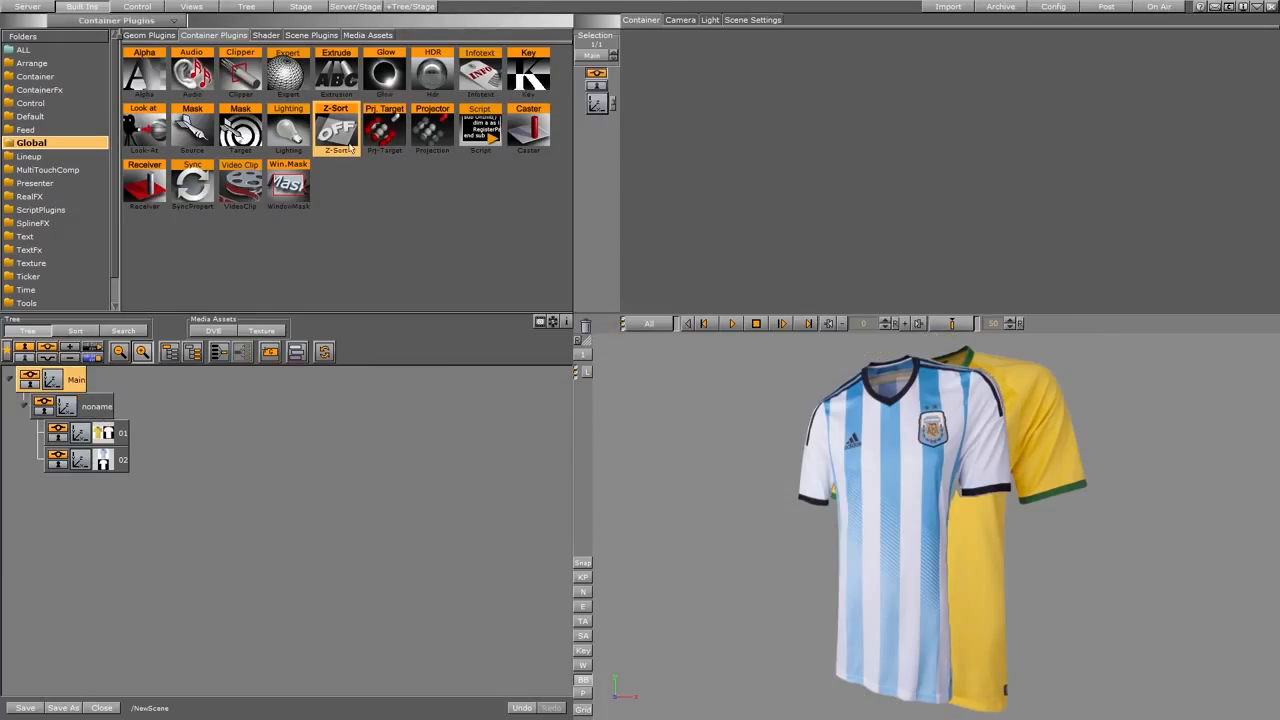
# Apply the Z-Sort plugin to the group holding containers 01 and 02, then collapse that group.
pyautogui.moveTo(336, 128); pyautogui.dragTo(97, 413)
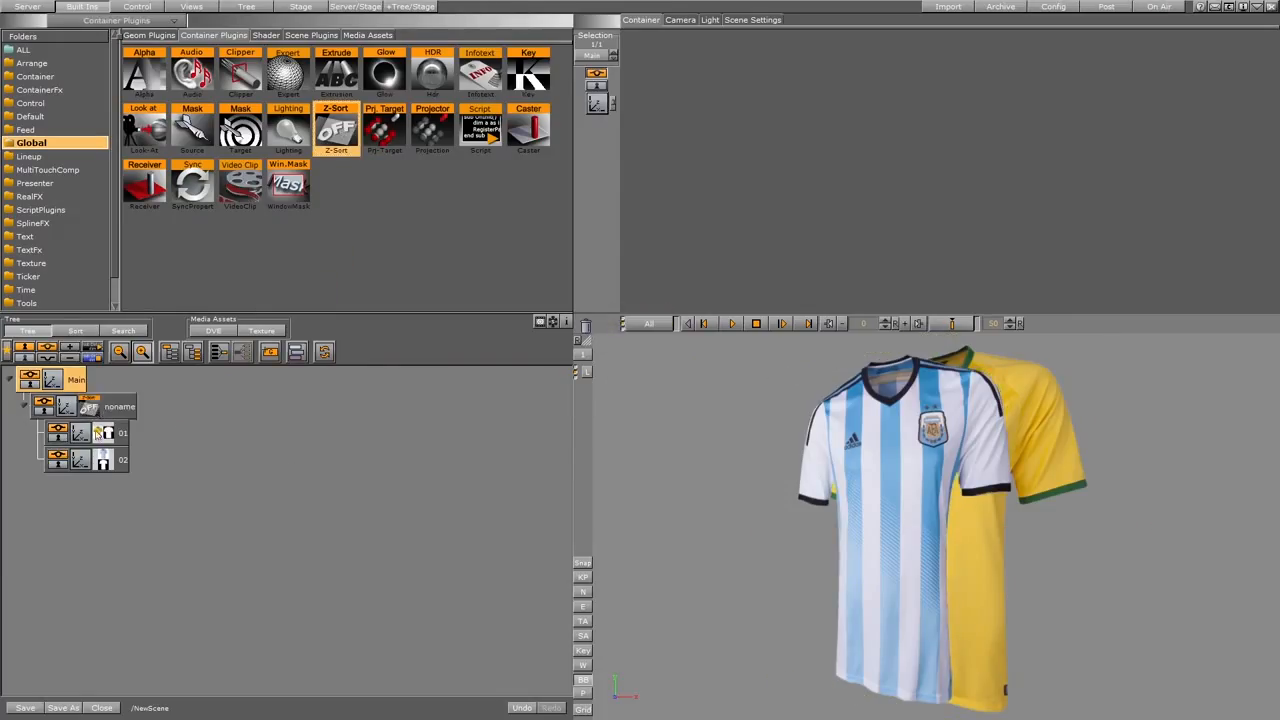
pyautogui.click(25, 408)
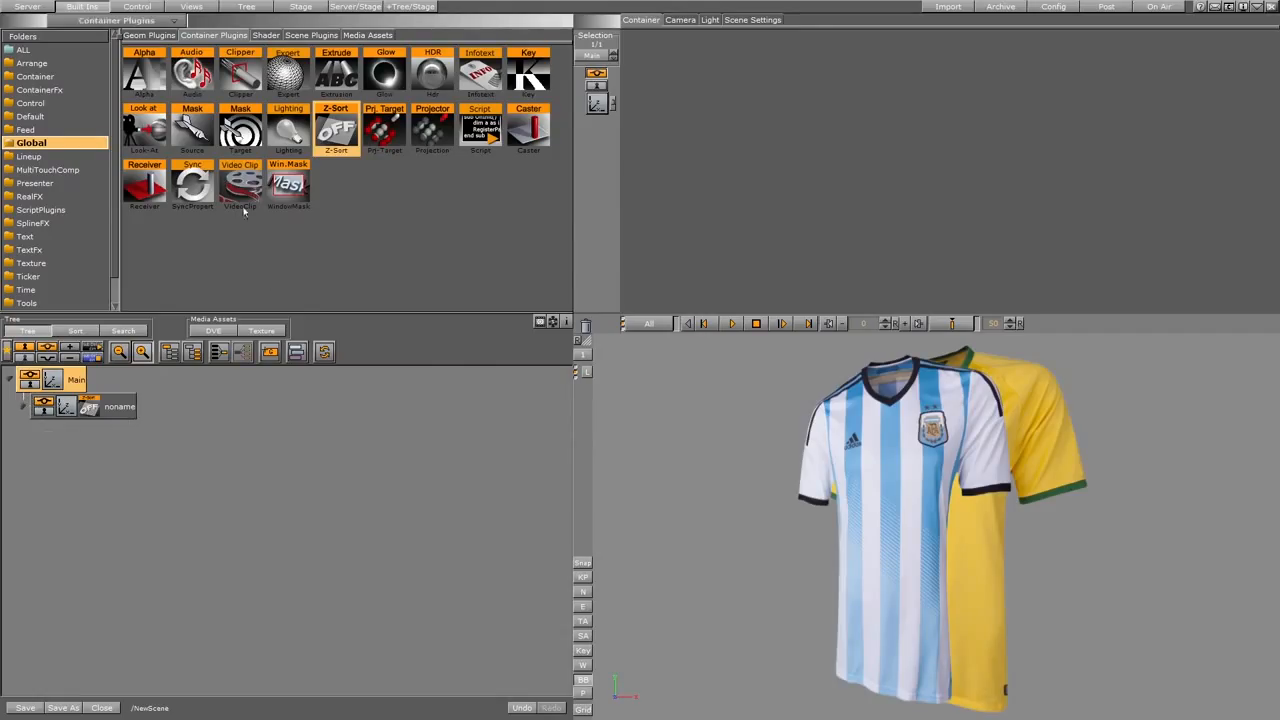
# Add the Brazil_thumbnail image as a container under Main and position it at about X -49.4, Y -10.5, Z 6.1.
pyautogui.click(27, 6)
pyautogui.moveTo(190, 85); pyautogui.dragTo(101, 432)
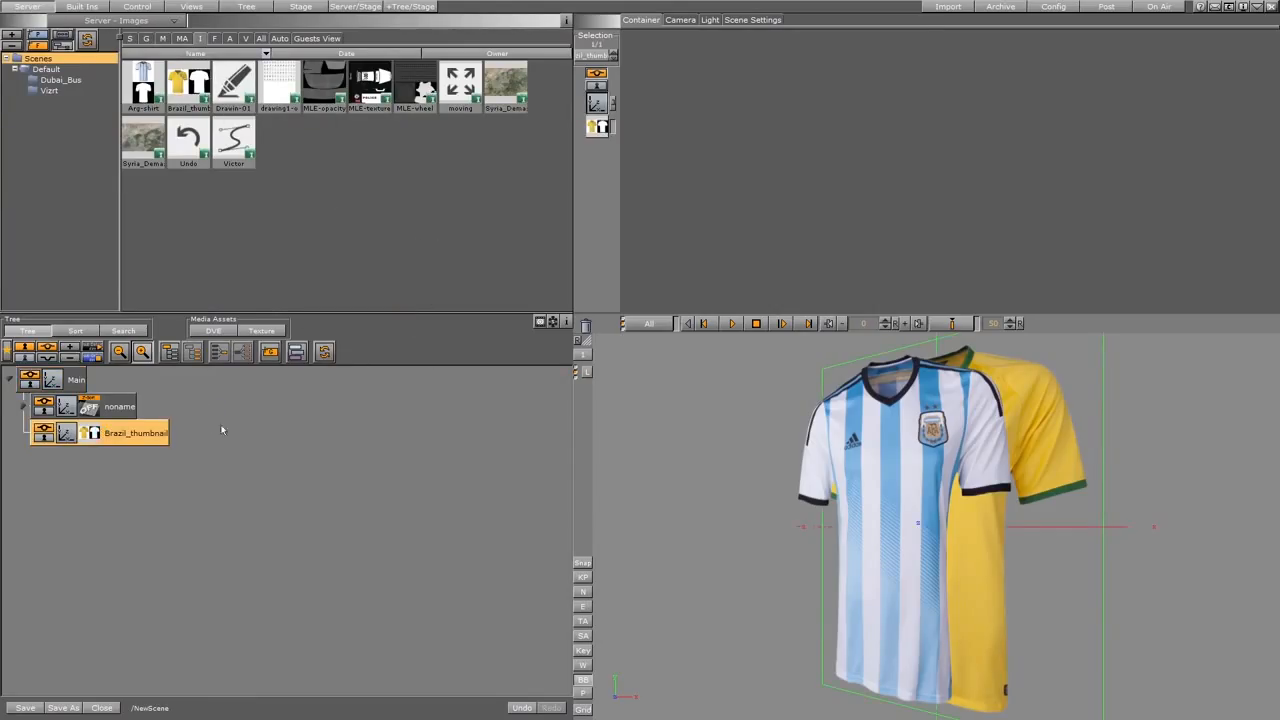
pyautogui.moveTo(677, 108); pyautogui.dragTo(639, 86)
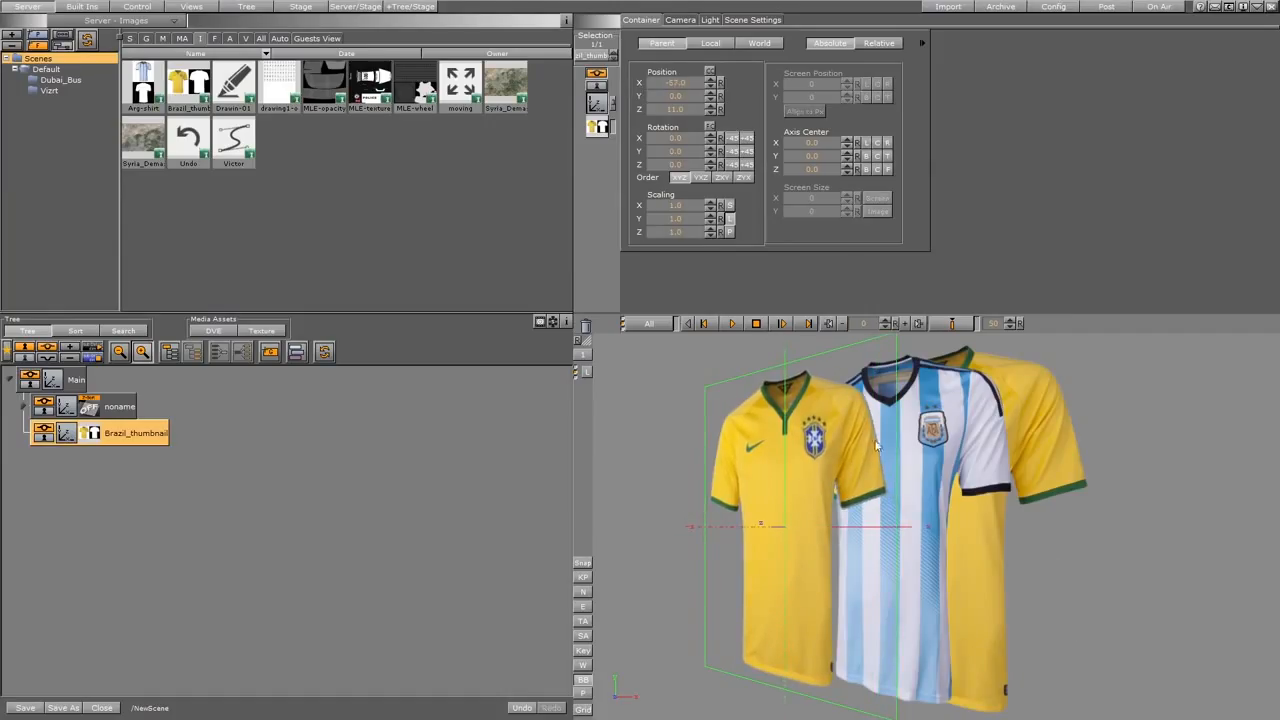
pyautogui.moveTo(883, 473)
pyautogui.mouseDown()
pyautogui.moveTo(879, 508)
pyautogui.moveTo(869, 490)
pyautogui.mouseUp()
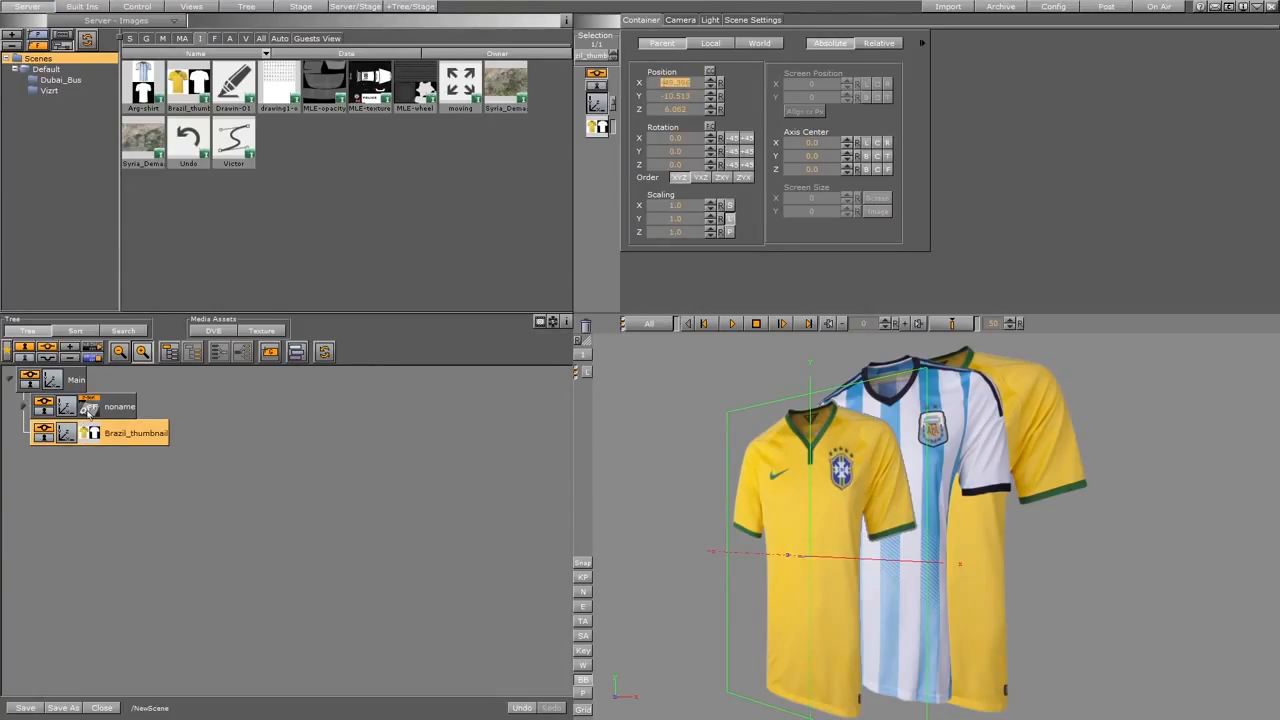
# Copy the Z-Sort plugin from the group holding 01 and 02 to the Main container.
pyautogui.moveTo(89, 410); pyautogui.dragTo(64, 390)
pyautogui.click(112, 408)
pyautogui.click(24, 405)
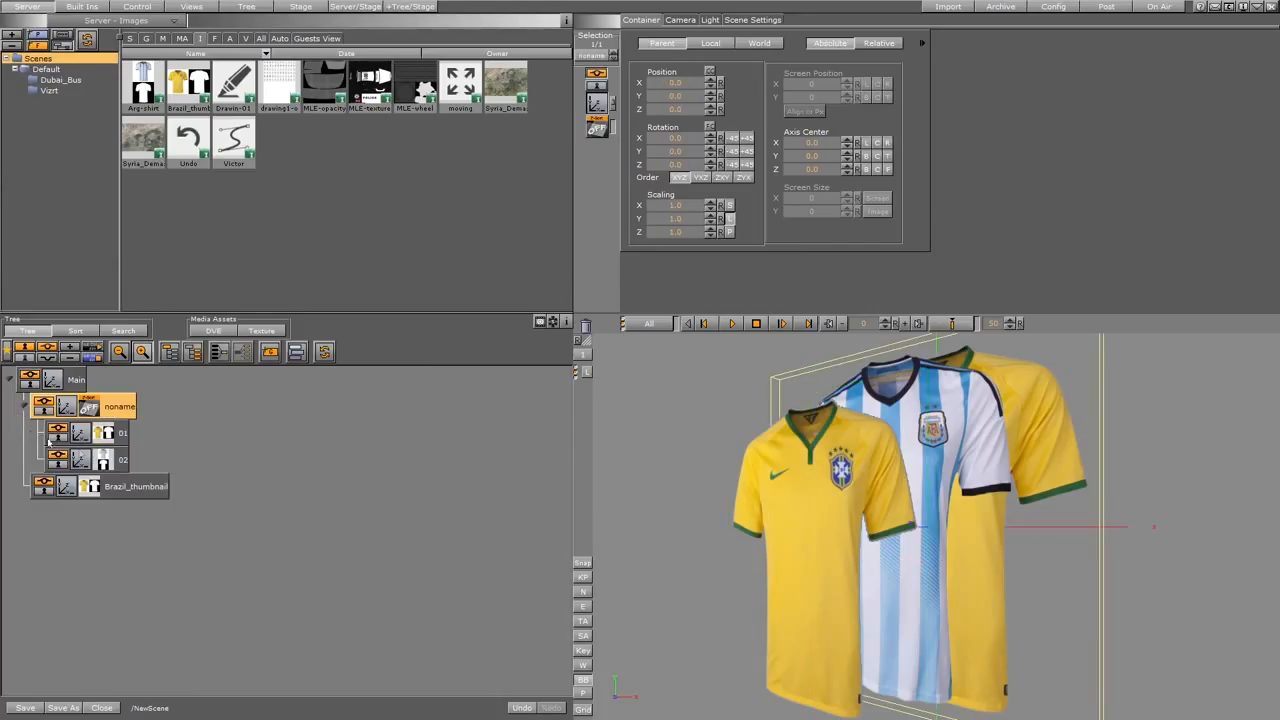
pyautogui.click(120, 490)
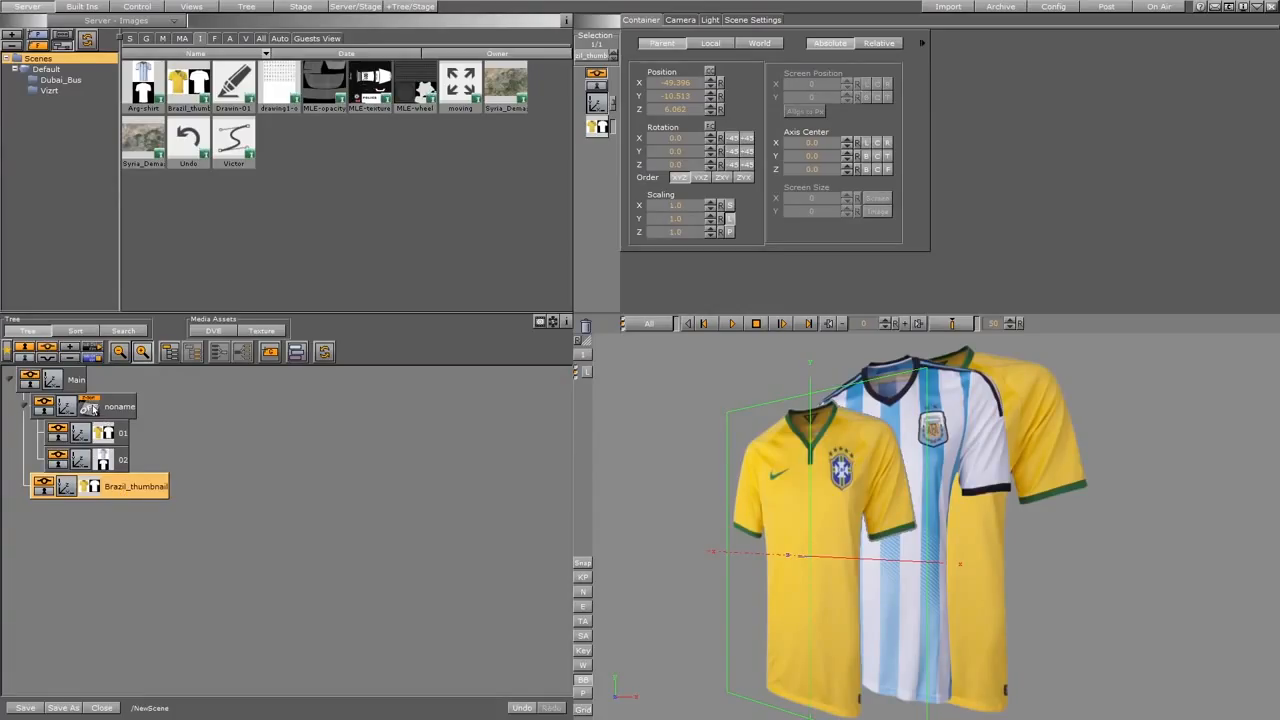
pyautogui.moveTo(92, 410); pyautogui.dragTo(78, 382)
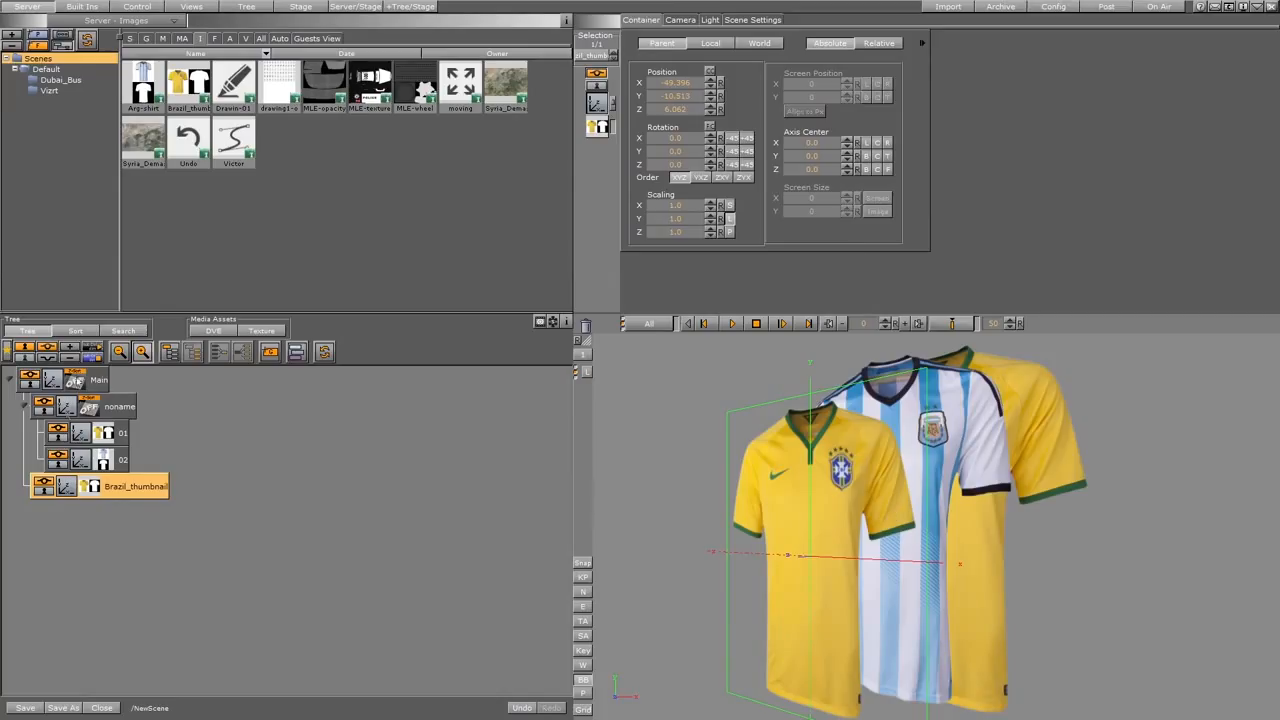
# Group the collapsed shirt group and the Brazil_thumbnail container together in a new container under Main.
pyautogui.click(24, 406)
pyautogui.moveTo(140, 438); pyautogui.dragTo(60, 446)
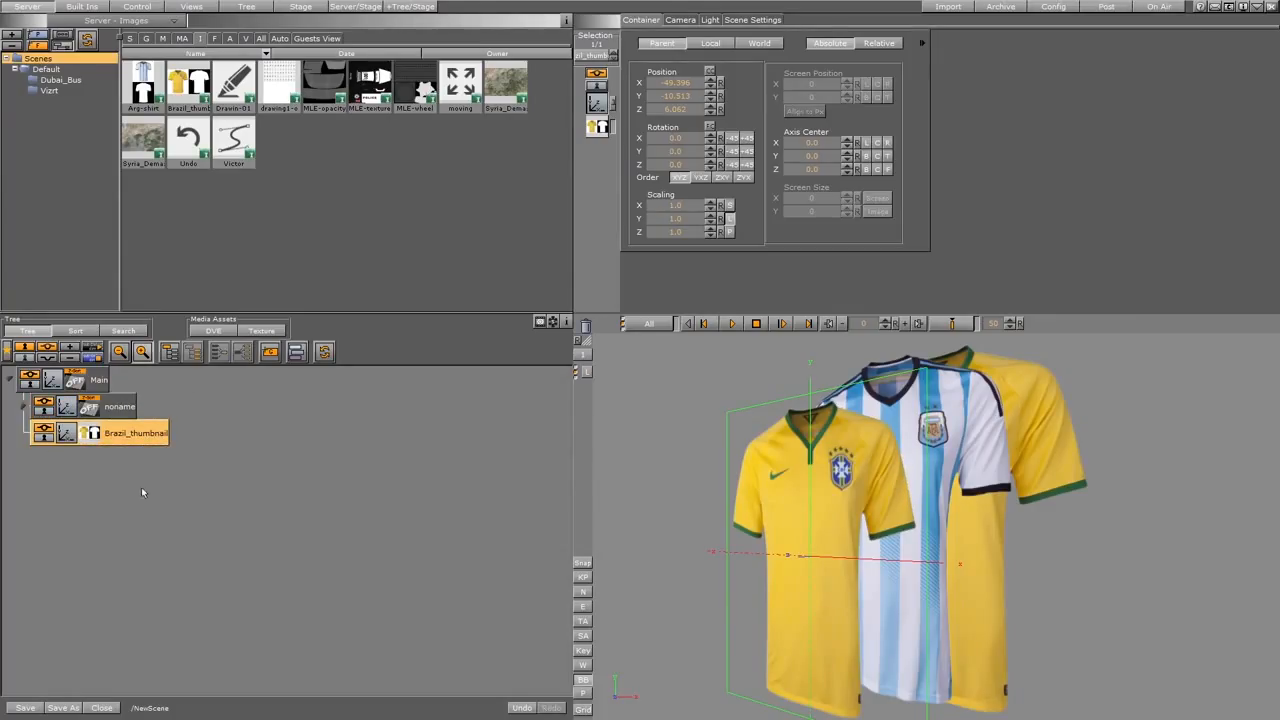
pyautogui.keyDown('ctrl'); pyautogui.click(124, 406); pyautogui.keyUp('ctrl')
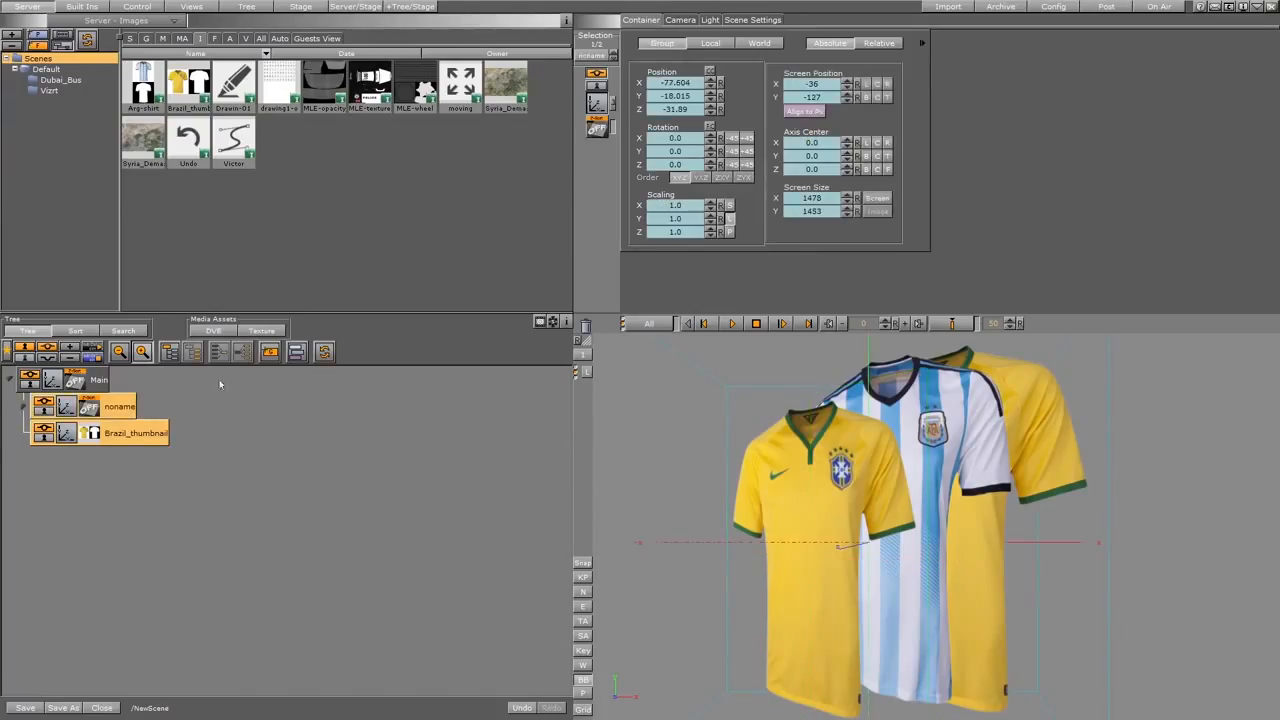
pyautogui.click(170, 351)
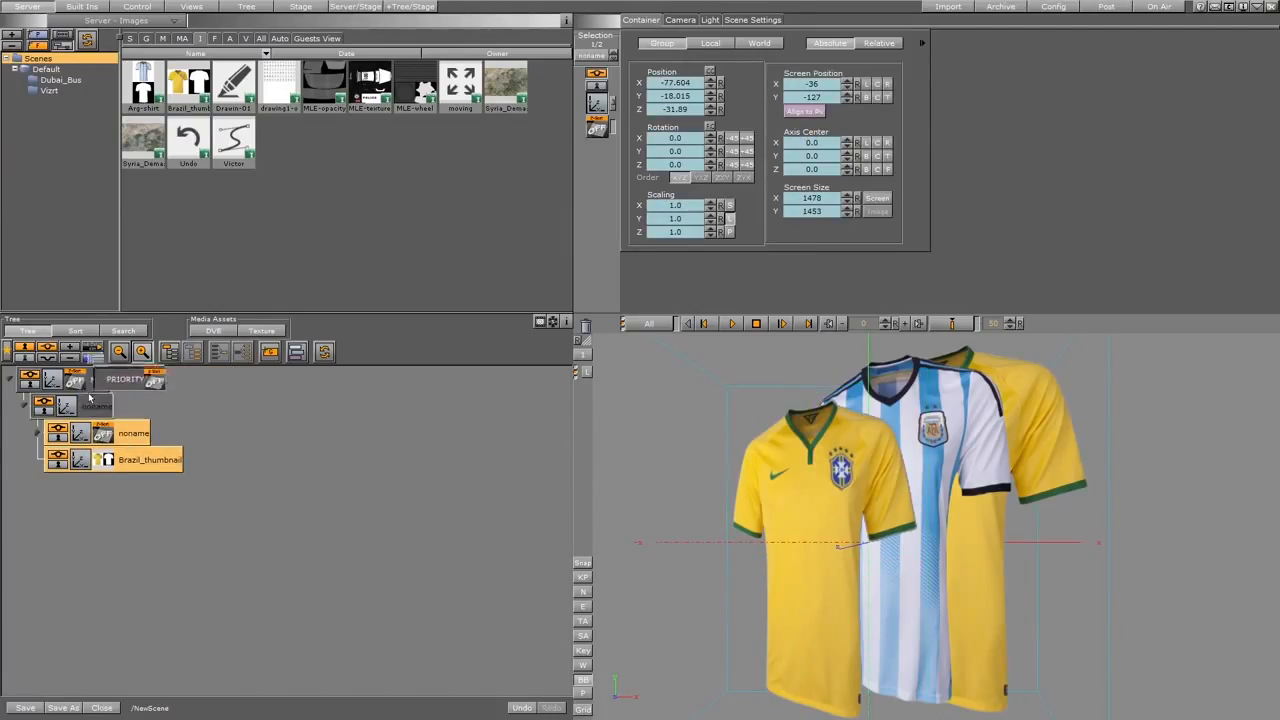
# Copy the Z-Sort plugin from Main to the new outer group, remove it from Main, and expand the inner group.
pyautogui.moveTo(75, 382); pyautogui.dragTo(92, 408)
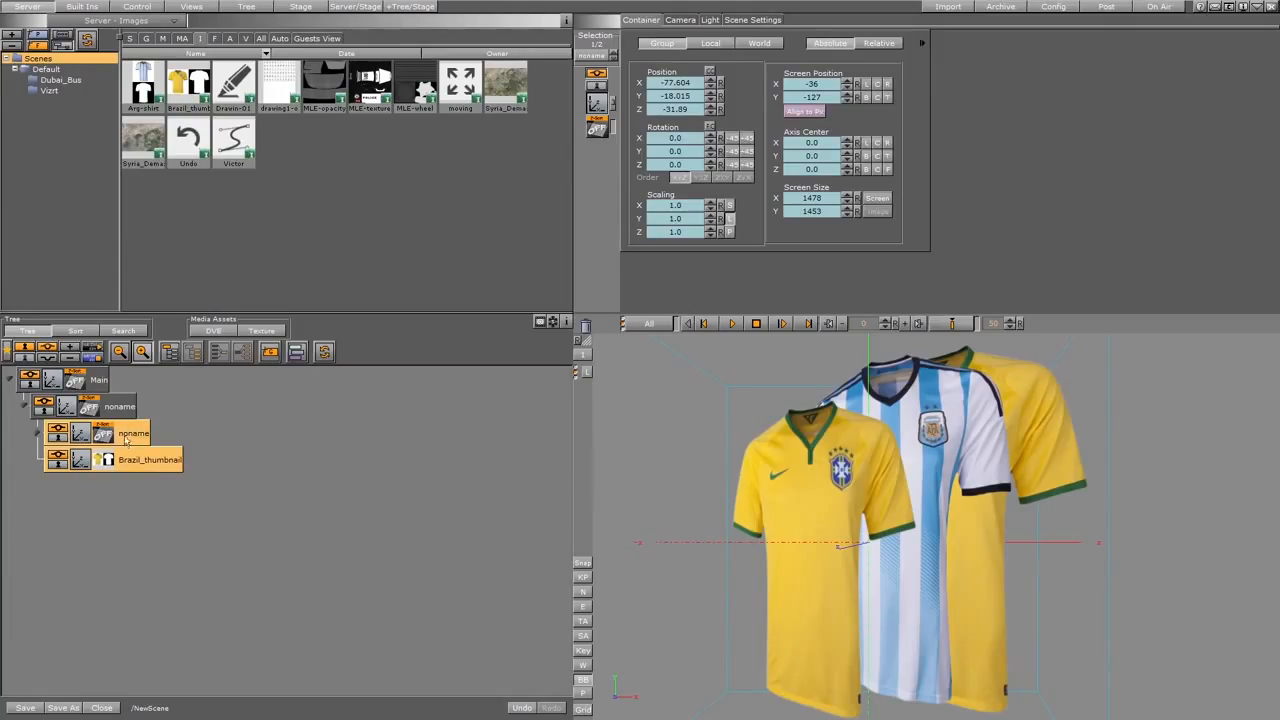
pyautogui.moveTo(82, 384); pyautogui.dragTo(586, 323)
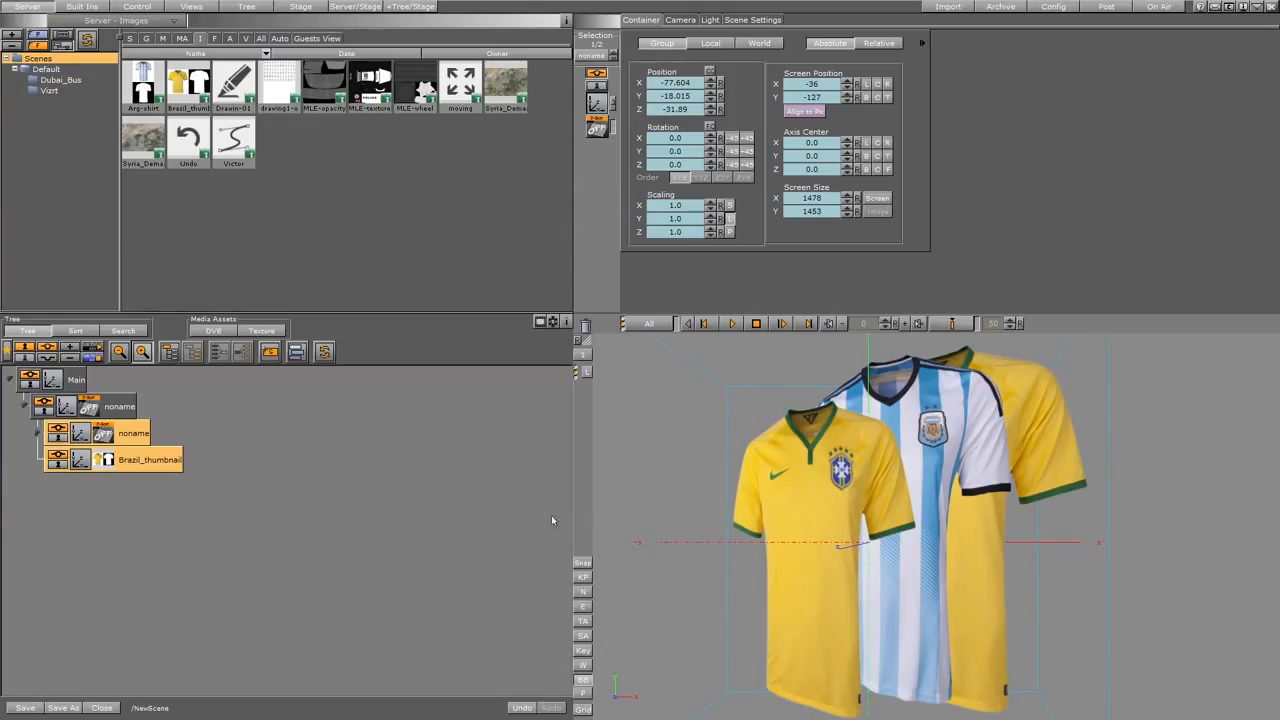
pyautogui.click(38, 432)
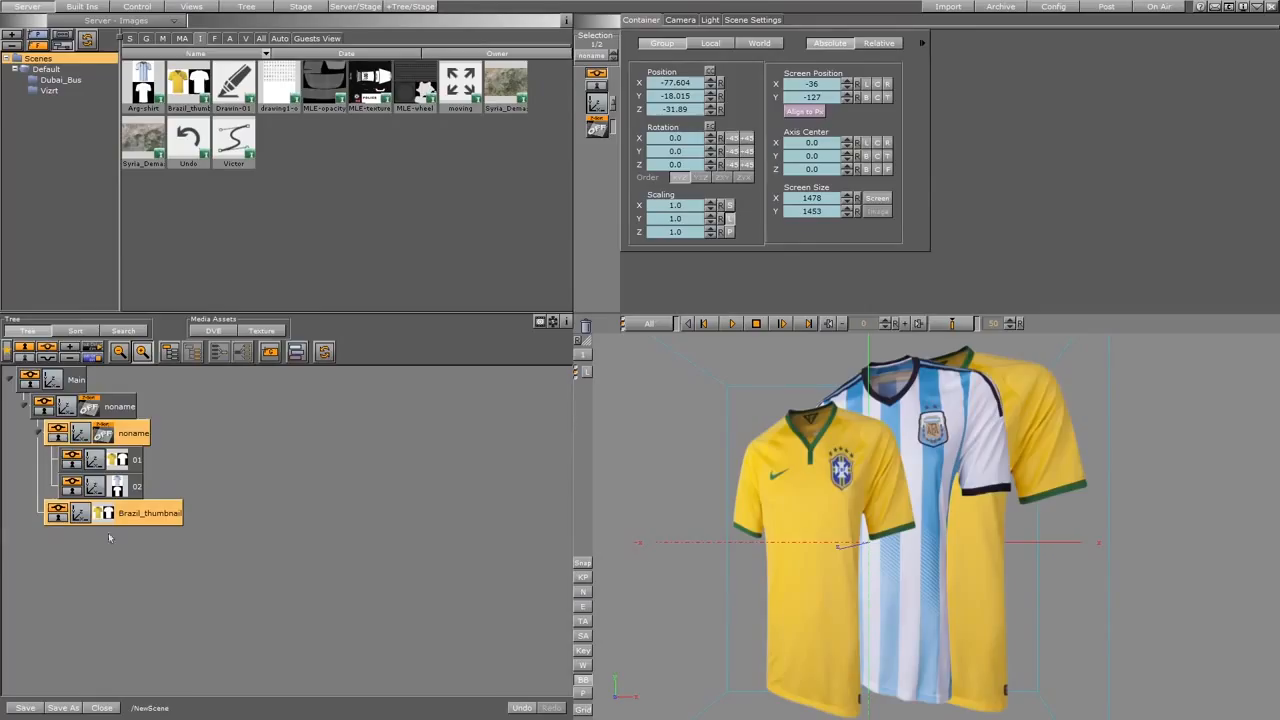